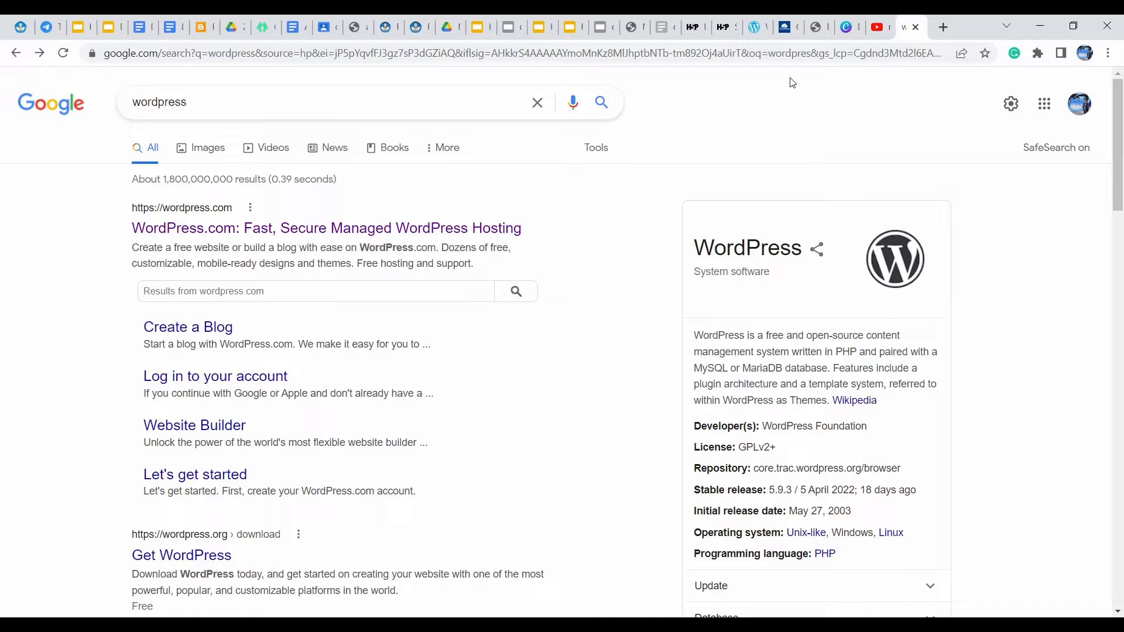
Open the apwipomi blog at its wordpress.com subdomain as an example of a free WordPress address
{"action": "left_click", "coordinate": [789, 54]}
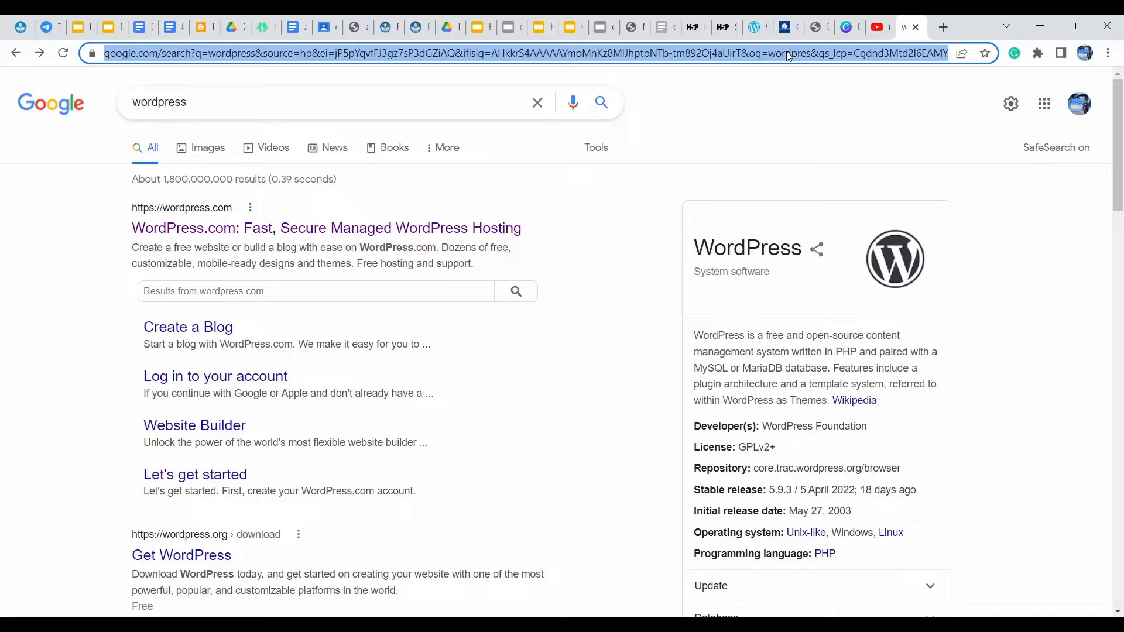
{"action": "type", "text": "fathur"}
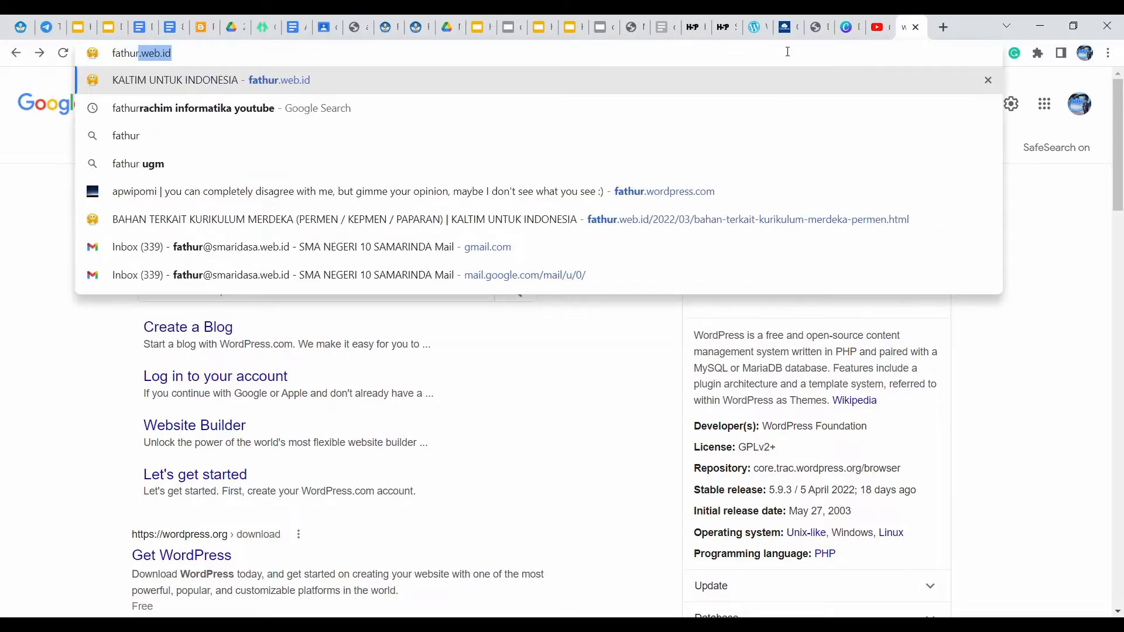
{"action": "type", "text": "."}
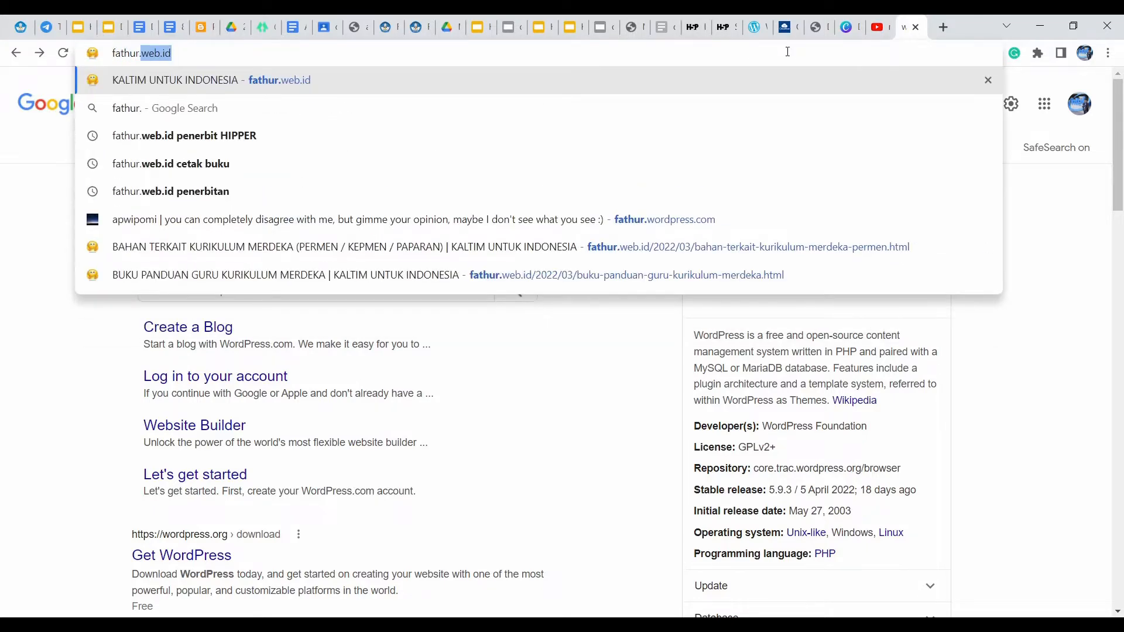
{"action": "type", "text": "wordpress.com"}
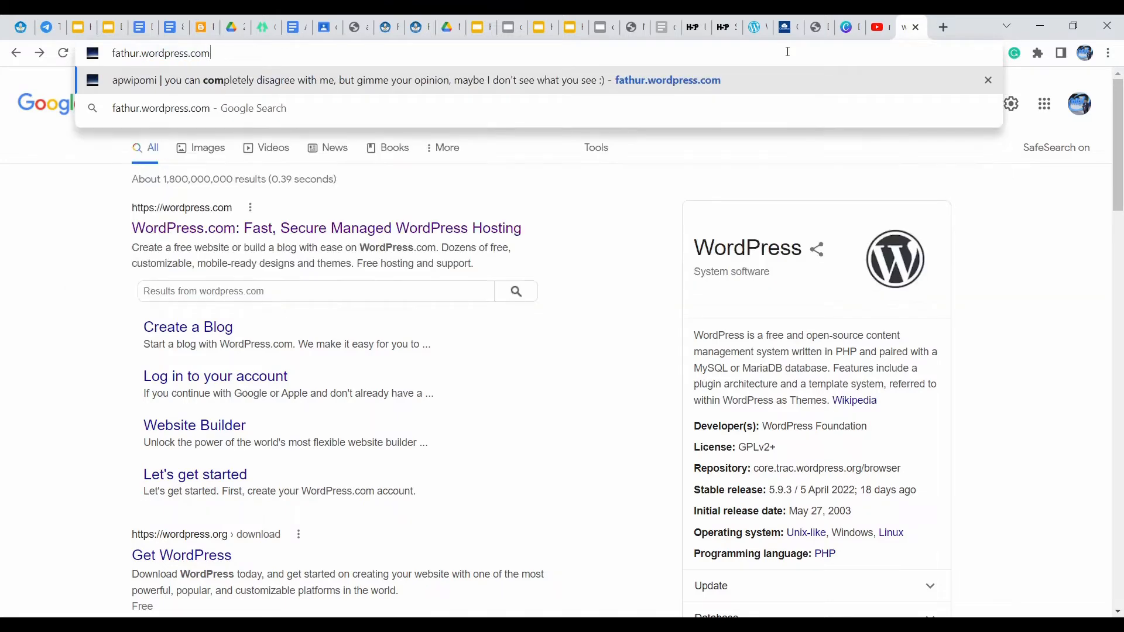
{"action": "key", "text": "Return"}
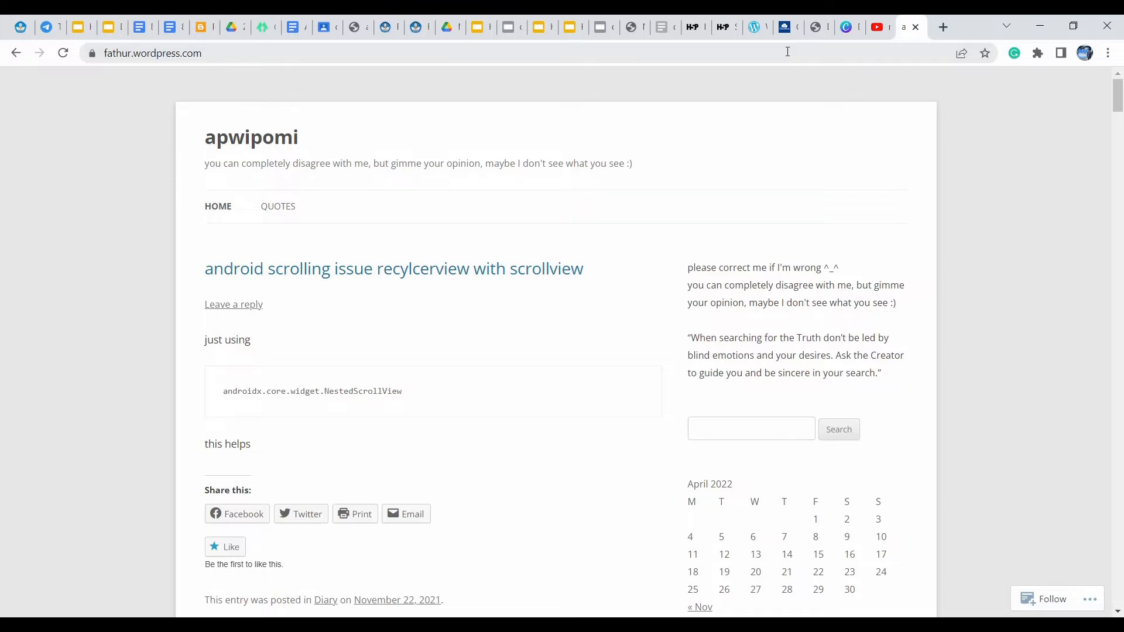
Go to idcloudhost.com and open its Wordpress Hosting product page
{"action": "left_click", "coordinate": [787, 52]}
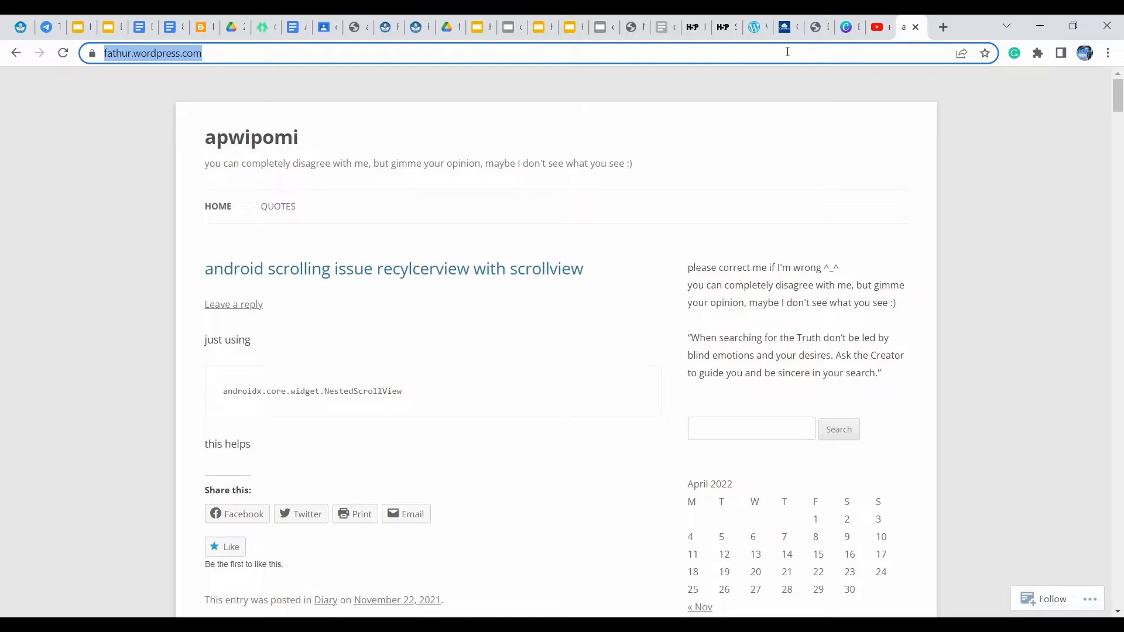
{"action": "type", "text": "idcloudhost"}
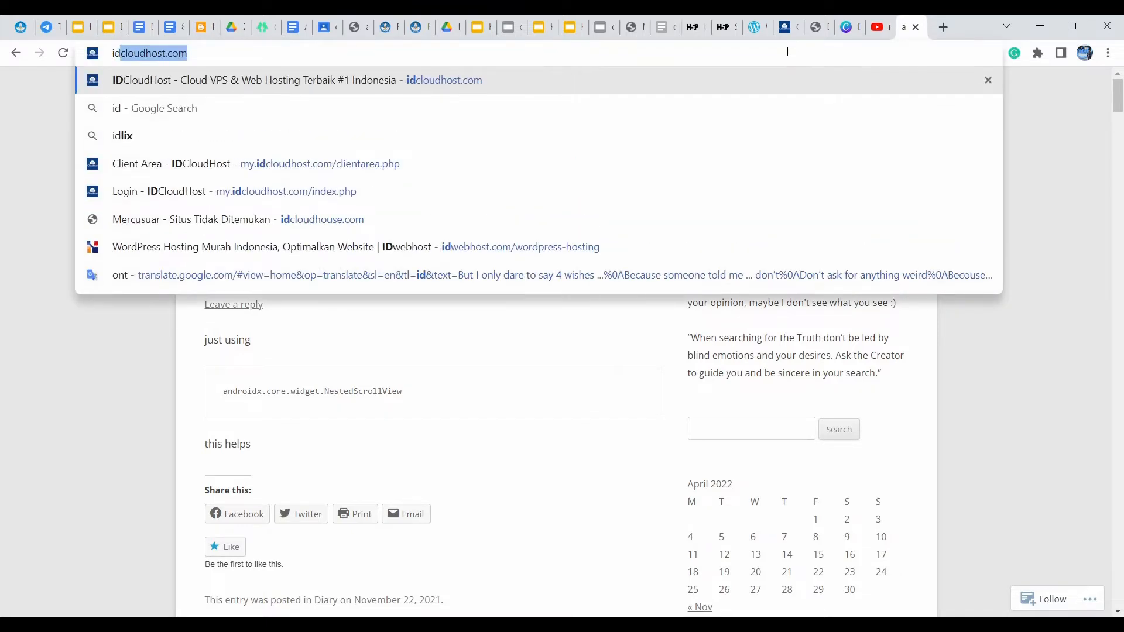
{"action": "key", "text": "Return"}
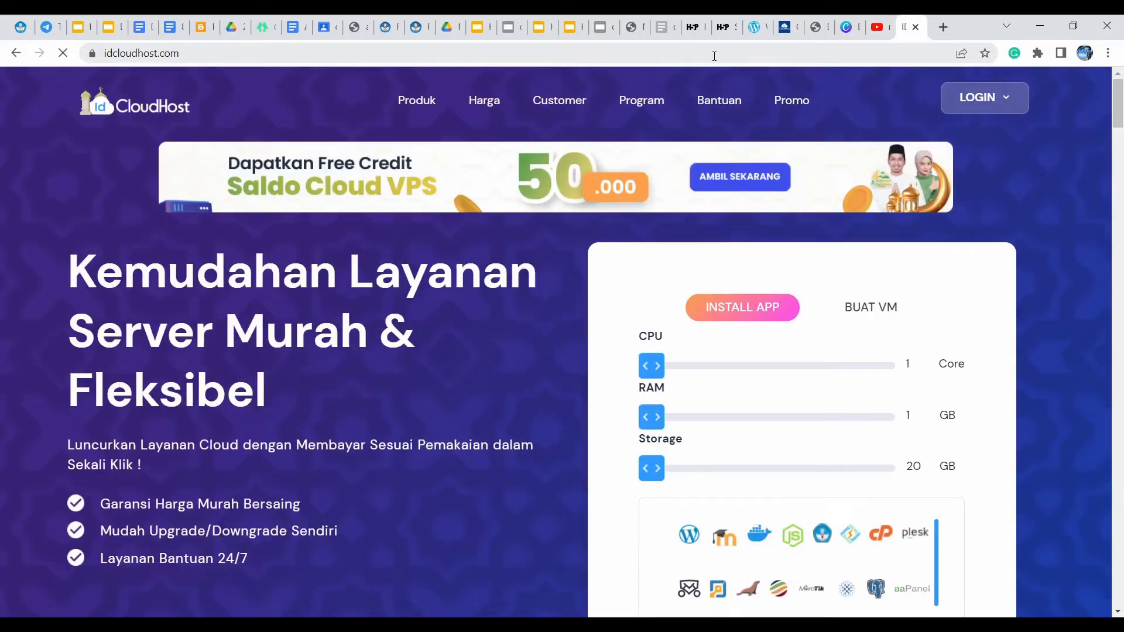
{"action": "mouse_move", "coordinate": [411, 106]}
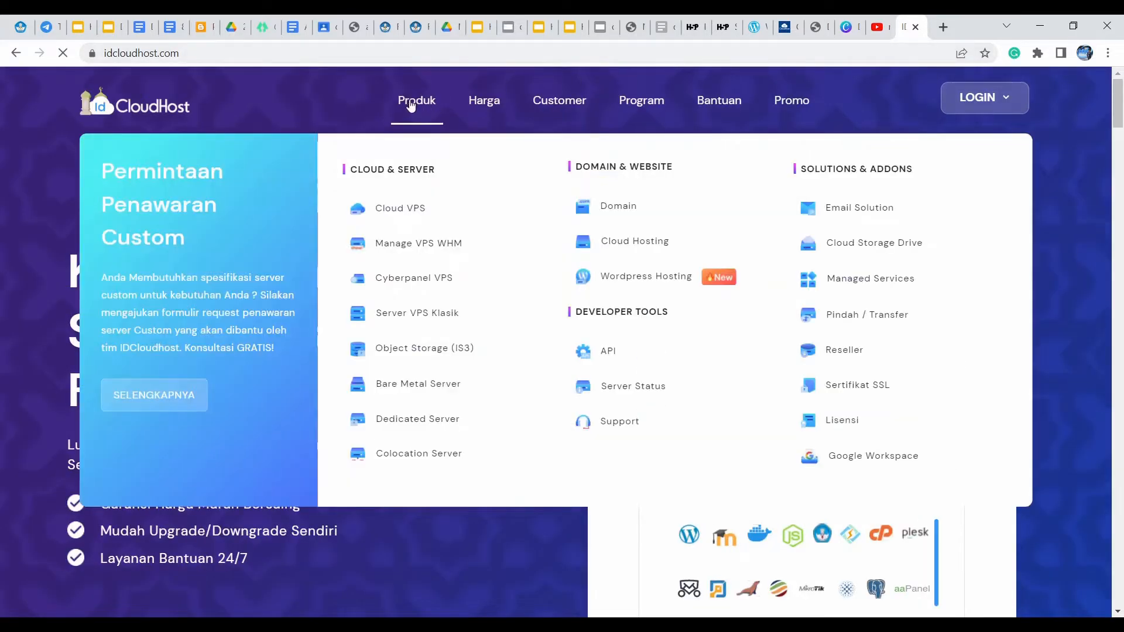
{"action": "left_click", "coordinate": [412, 105]}
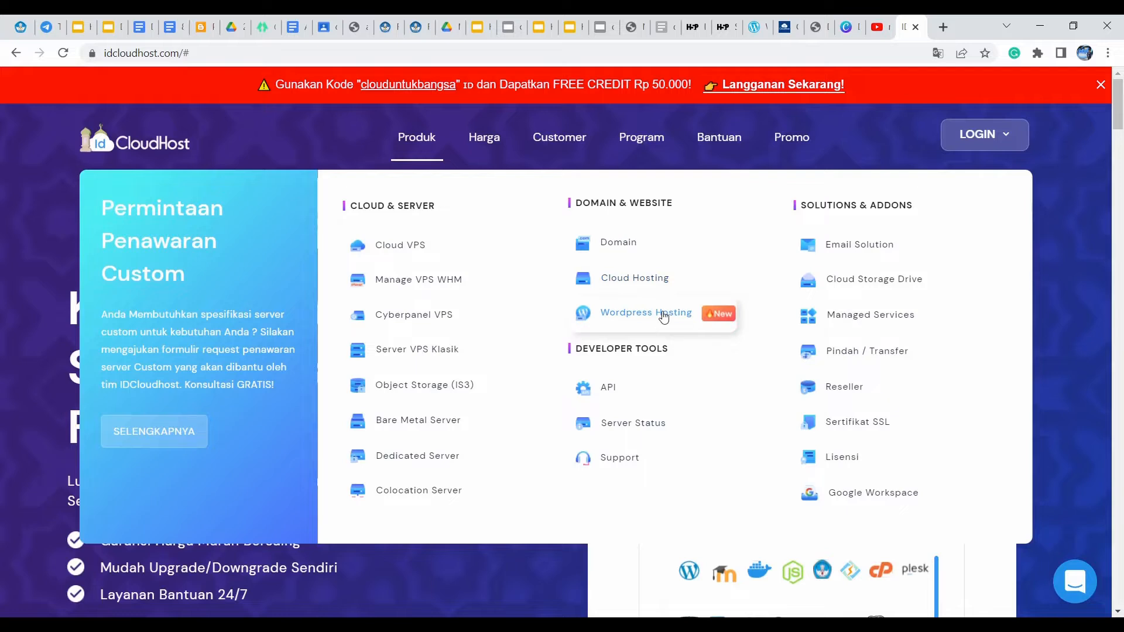
{"action": "left_click", "coordinate": [663, 317]}
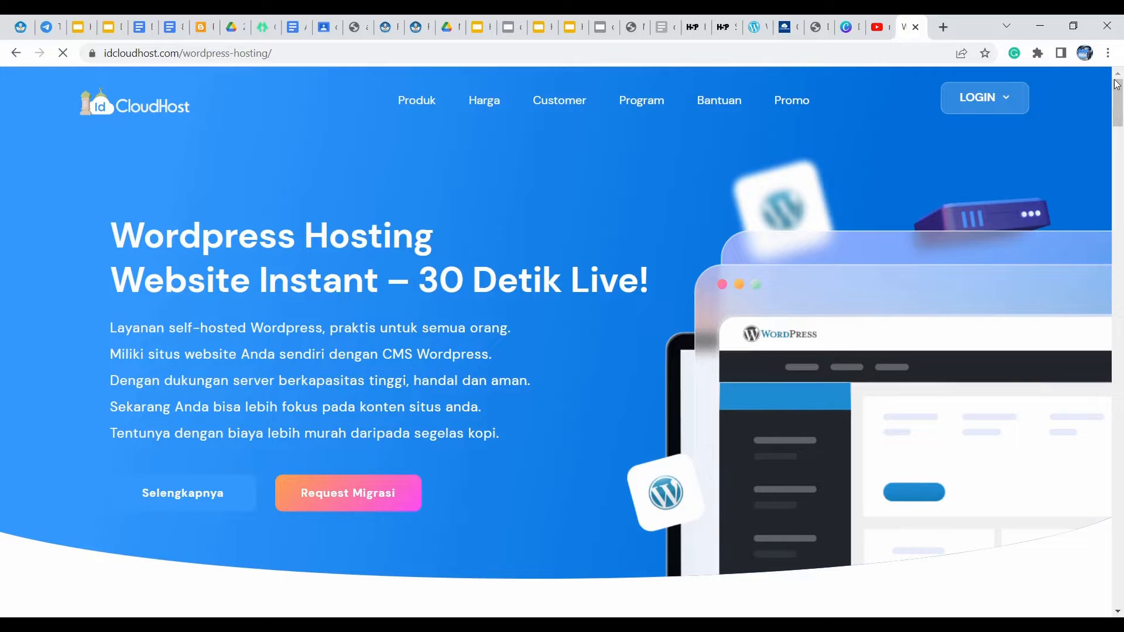
Show the Entry WordPress hosting prices per year and order the Small package
{"action": "left_click_drag", "start_coordinate": [1116, 94], "coordinate": [1114, 146]}
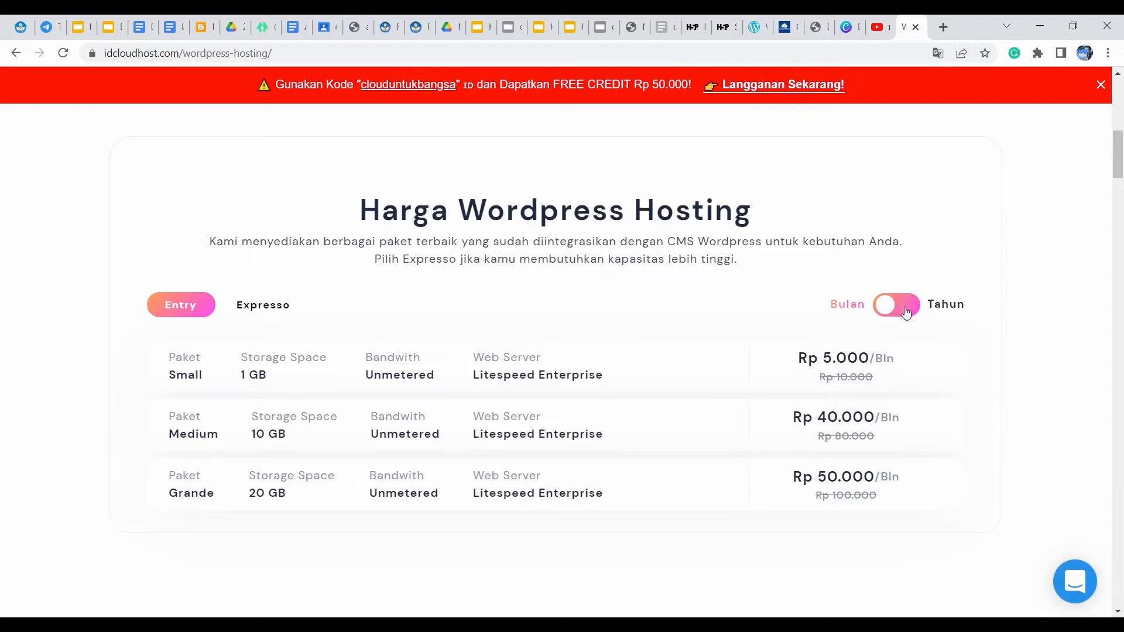
{"action": "left_click", "coordinate": [907, 314]}
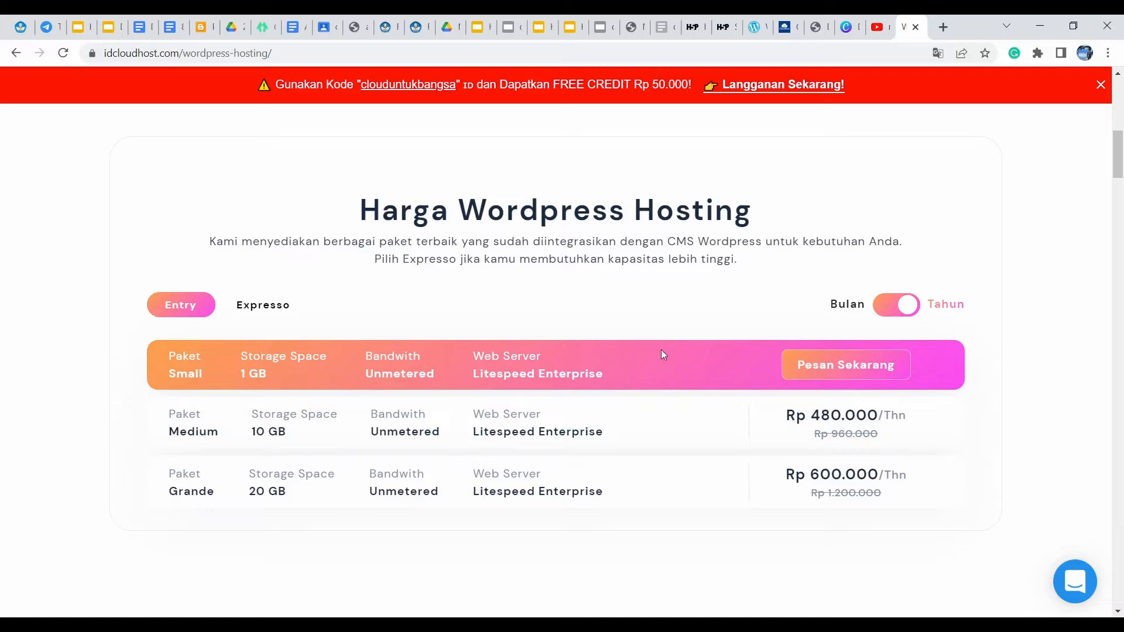
{"action": "left_click", "coordinate": [851, 366]}
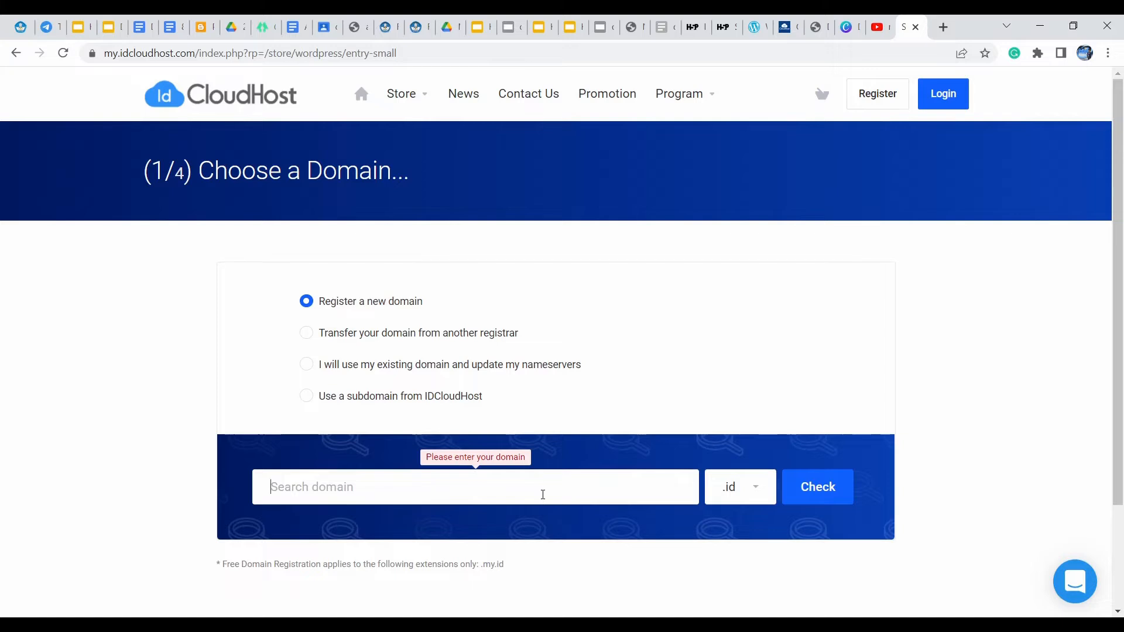
Check the availability of catatanhidupku with the .my.id extension as a newly registered domain
{"action": "type", "text": "catatanhidupku"}
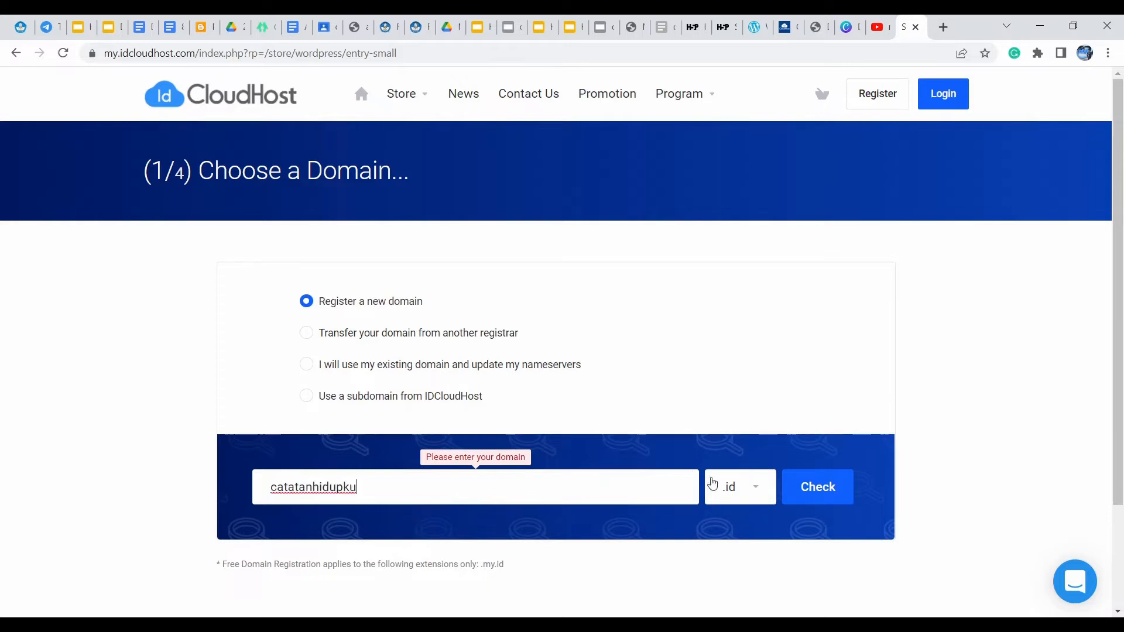
{"action": "left_click", "coordinate": [754, 494]}
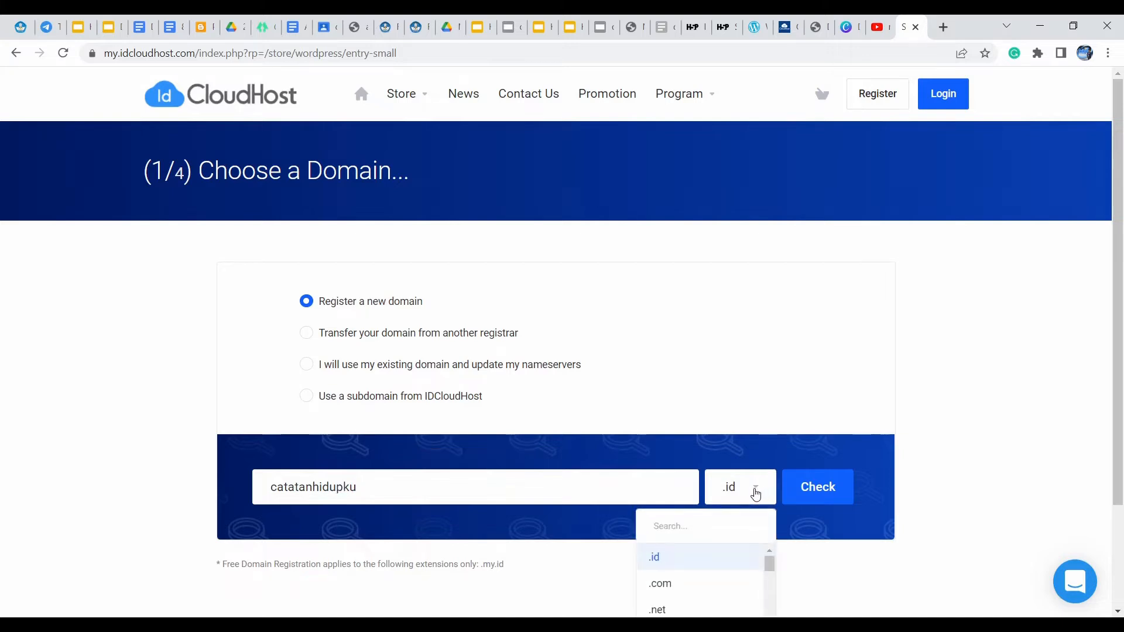
{"action": "left_click_drag", "start_coordinate": [769, 565], "coordinate": [769, 610]}
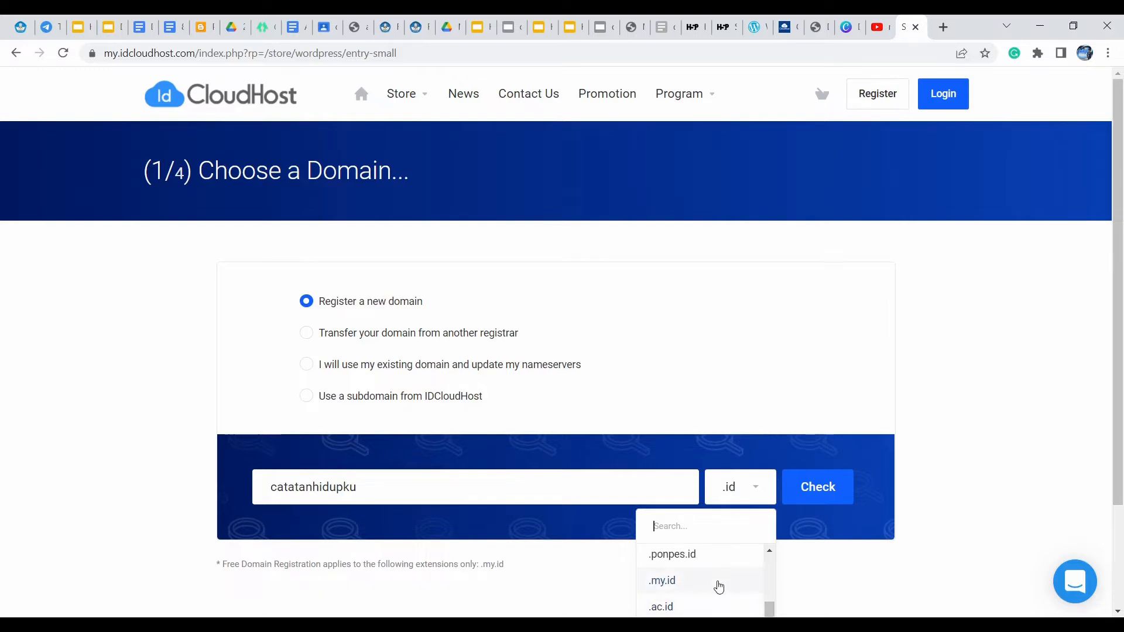
{"action": "left_click", "coordinate": [718, 586]}
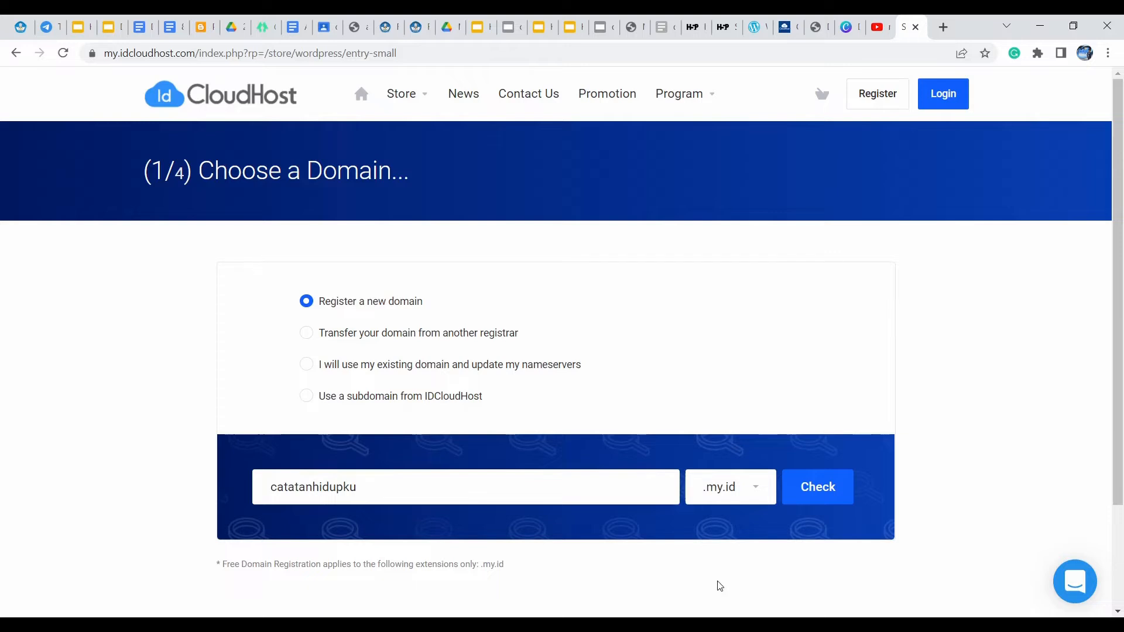
{"action": "left_click_drag", "start_coordinate": [1118, 390], "coordinate": [1119, 451]}
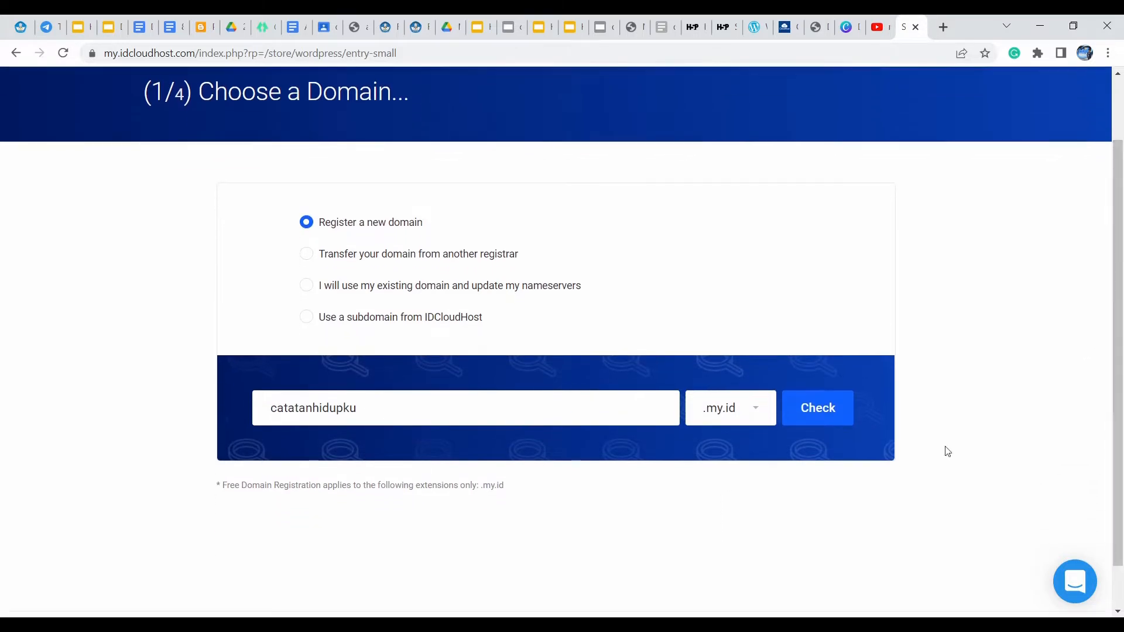
{"action": "left_click", "coordinate": [804, 412]}
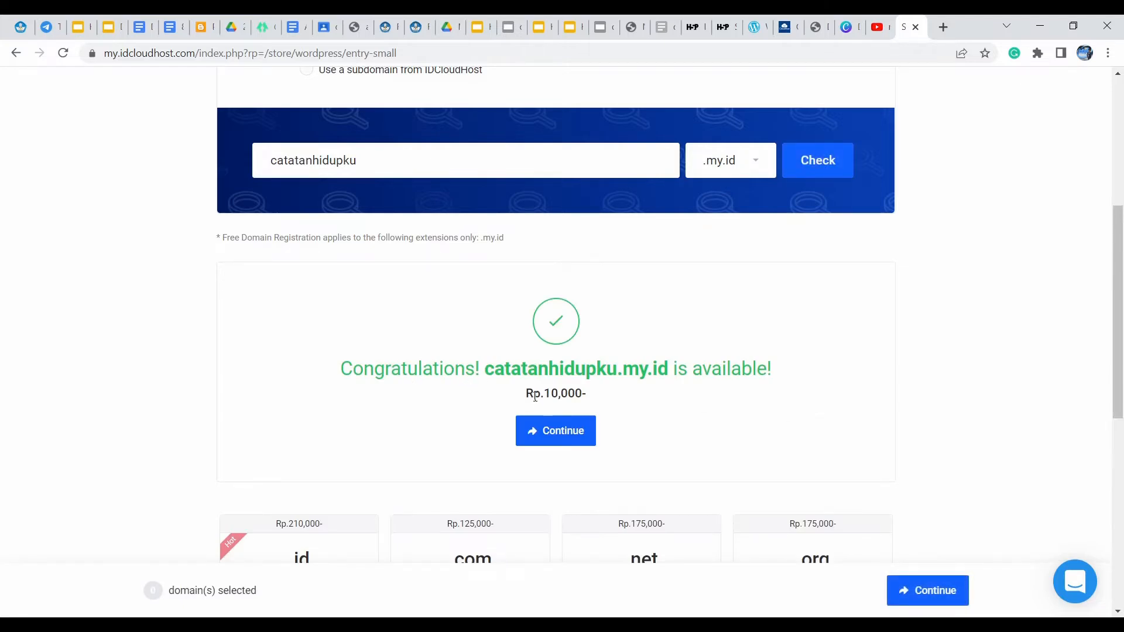
Review the alternative domain offers and continue the order with catatanhidupku.my.id
{"action": "left_click_drag", "start_coordinate": [1121, 317], "coordinate": [1121, 433]}
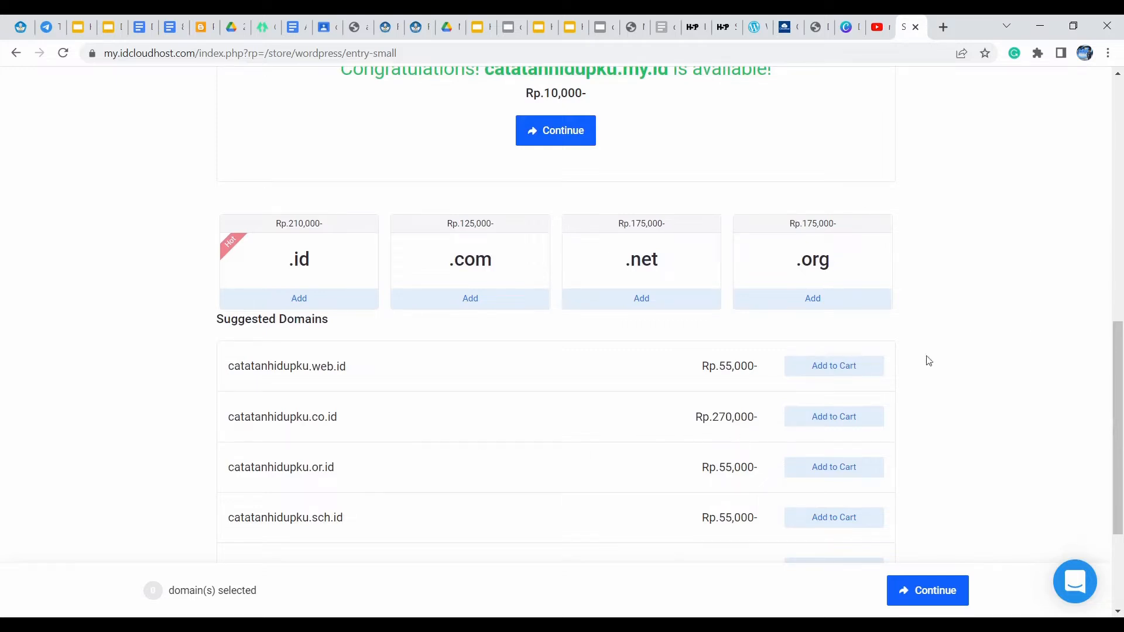
{"action": "left_click_drag", "start_coordinate": [1121, 384], "coordinate": [1120, 328]}
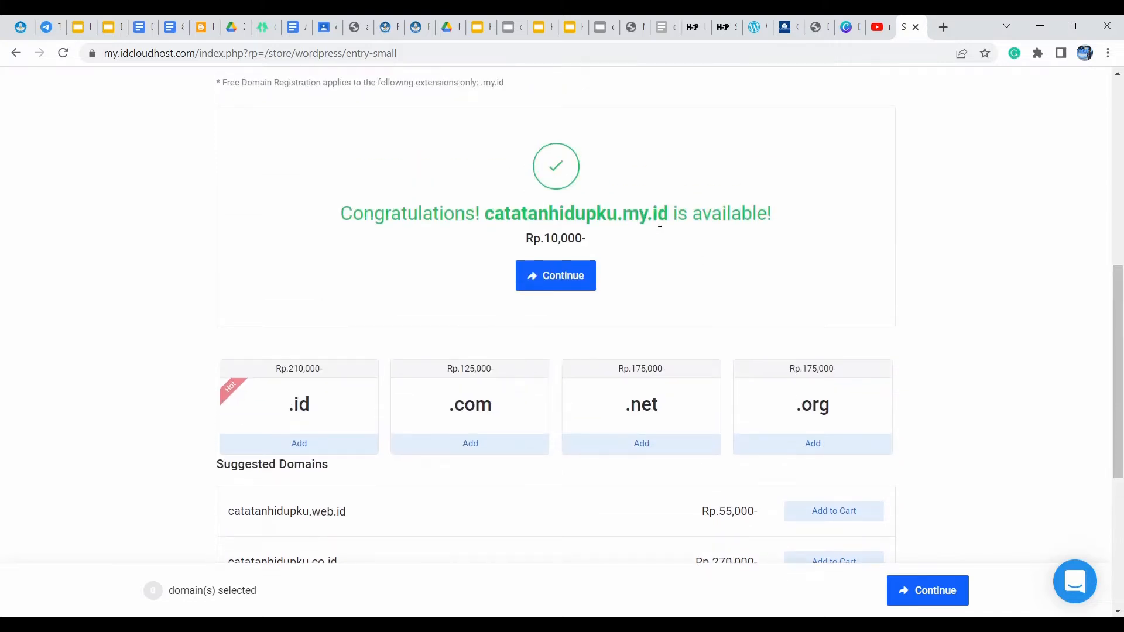
{"action": "left_click", "coordinate": [546, 286]}
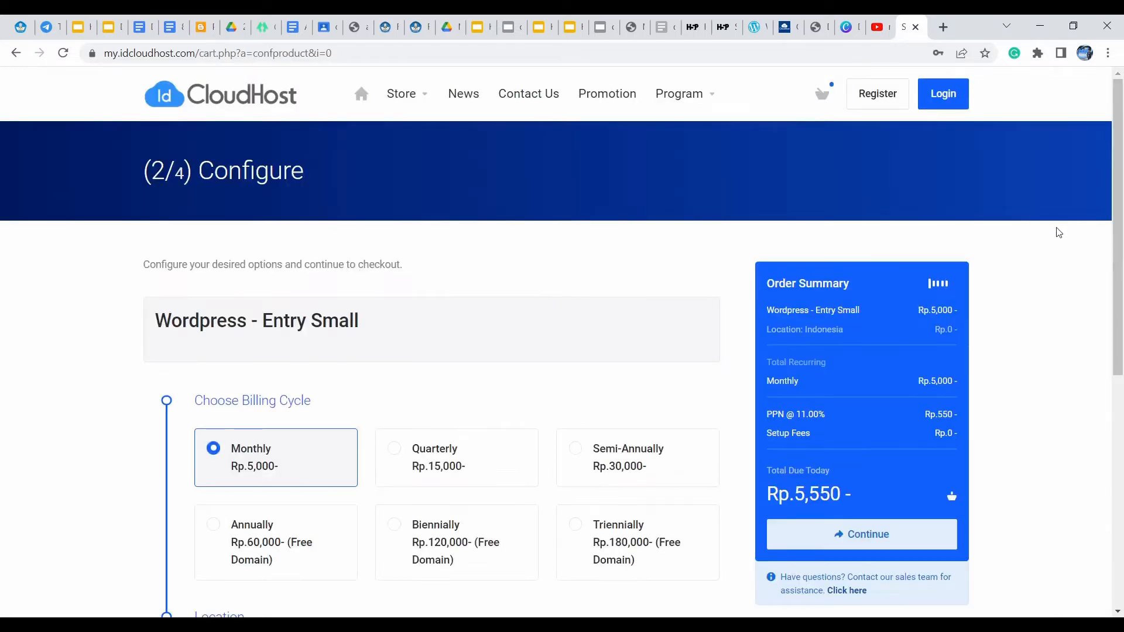
Choose the annual billing cycle with free domain for the Wordpress - Entry Small plan and submit the configuration
{"action": "scroll", "coordinate": [1058, 233], "scroll_direction": "down", "scroll_amount": 2}
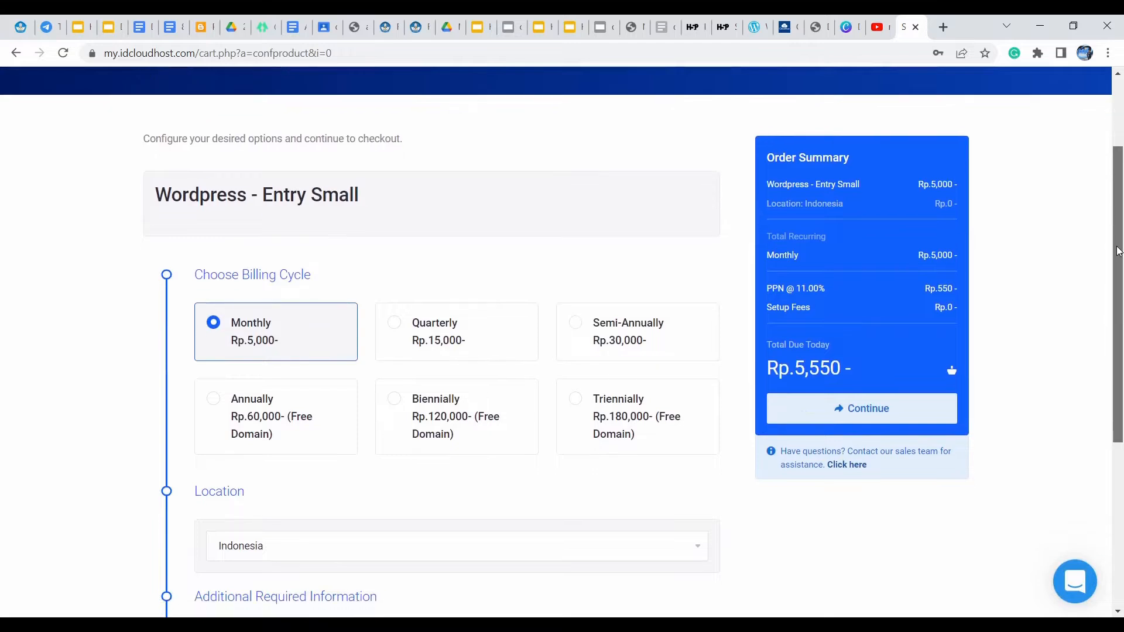
{"action": "left_click", "coordinate": [231, 408]}
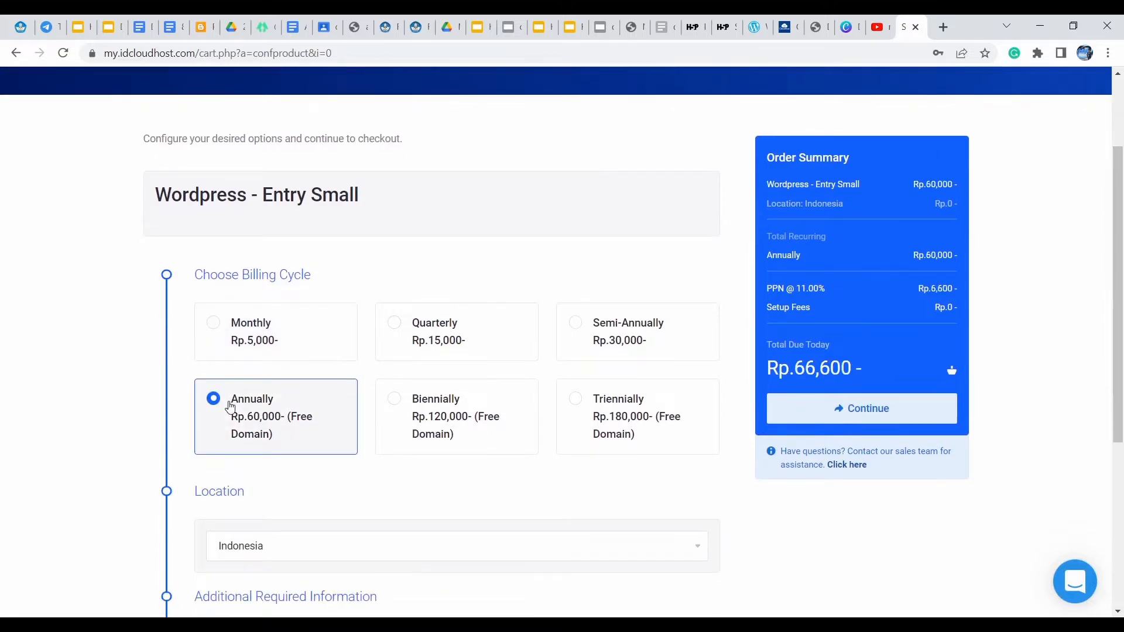
{"action": "left_click", "coordinate": [885, 413]}
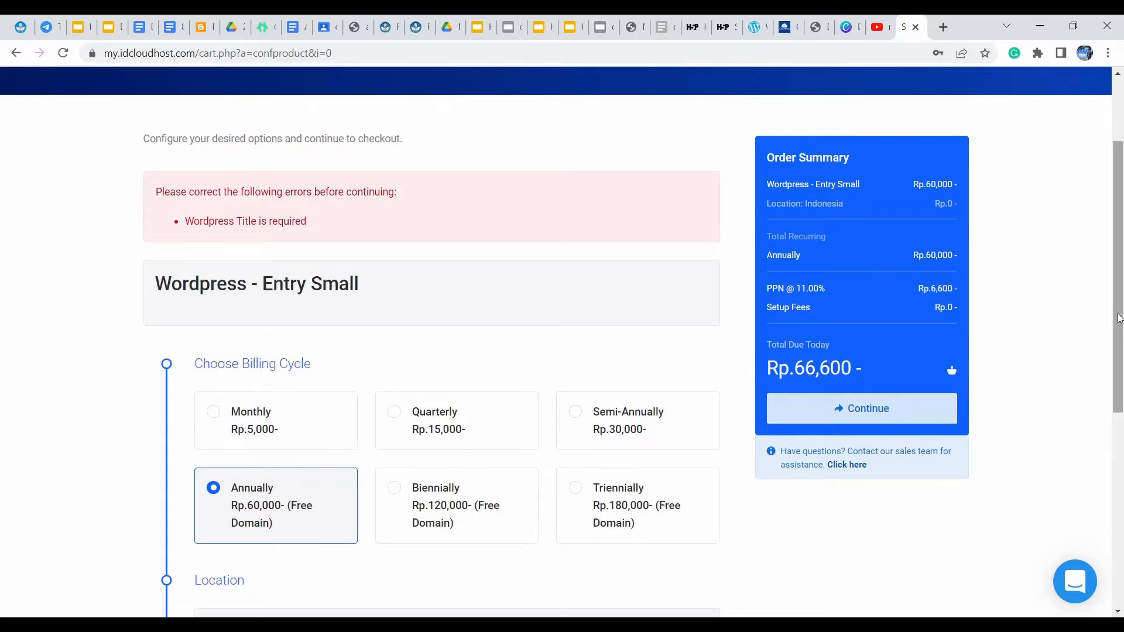
Enter "Catatan Harianku" as the WordPress title and continue to the domain configuration
{"action": "left_click_drag", "start_coordinate": [1118, 326], "coordinate": [1121, 511]}
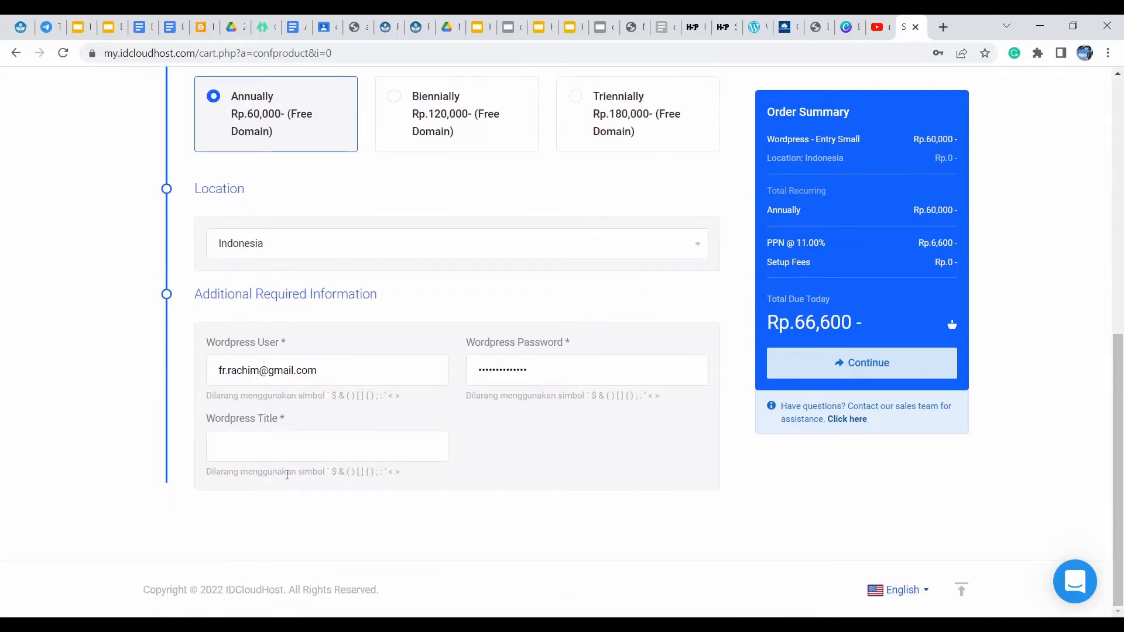
{"action": "left_click", "coordinate": [276, 450]}
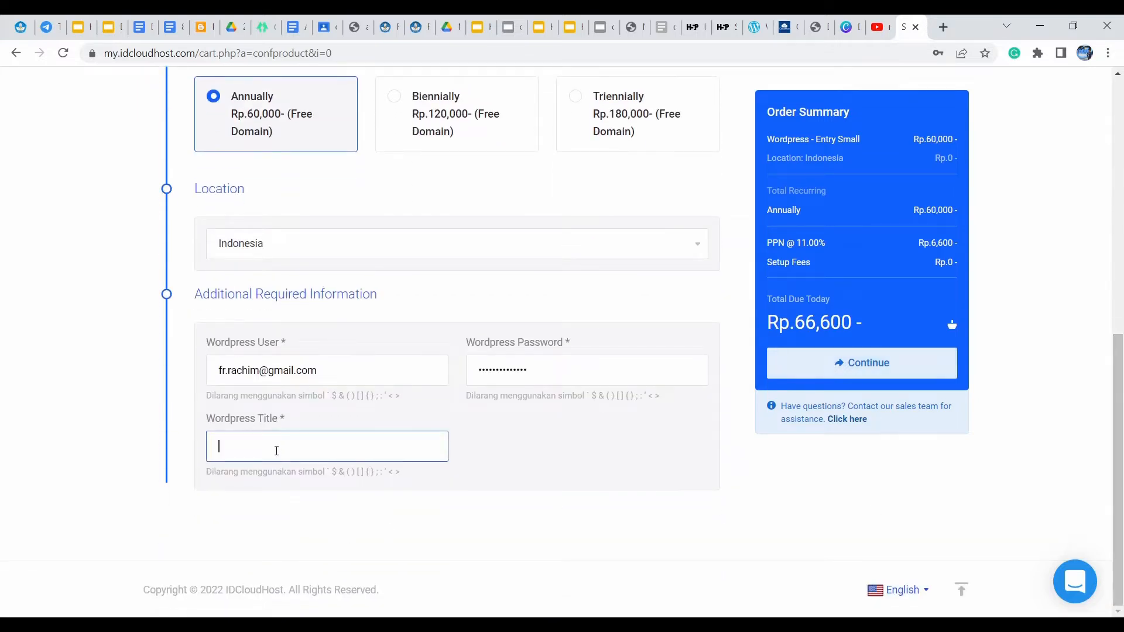
{"action": "type", "text": "Catastan"}
{"action": "key", "text": "ctrl+a"}
{"action": "type", "text": "Catatan Harianku"}
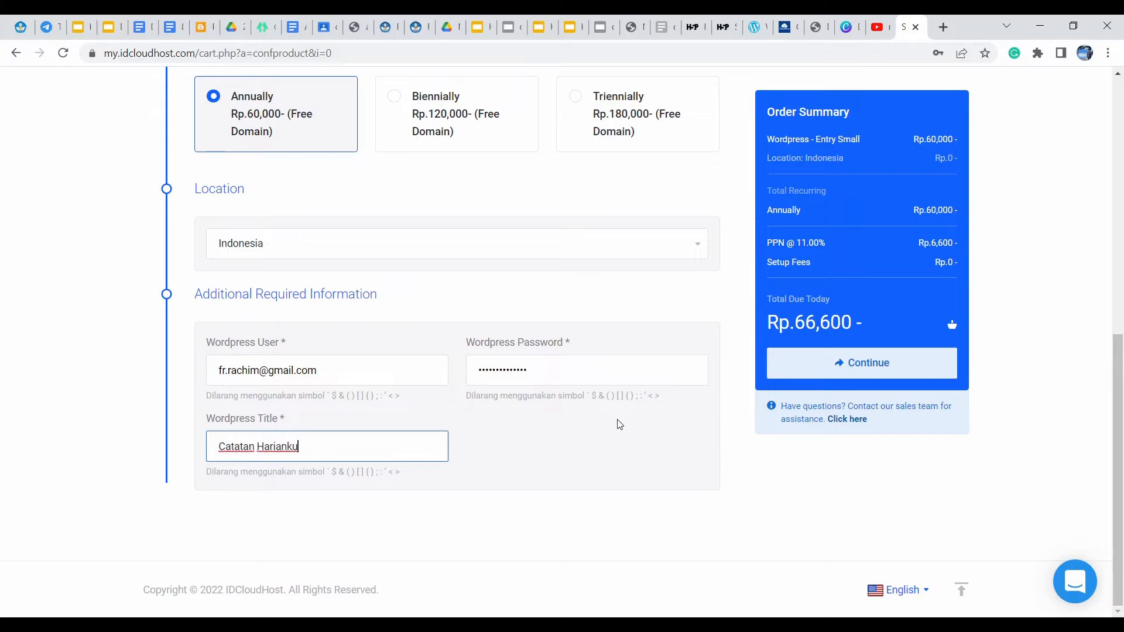
{"action": "left_click", "coordinate": [879, 364]}
{"action": "left_click", "coordinate": [879, 364]}
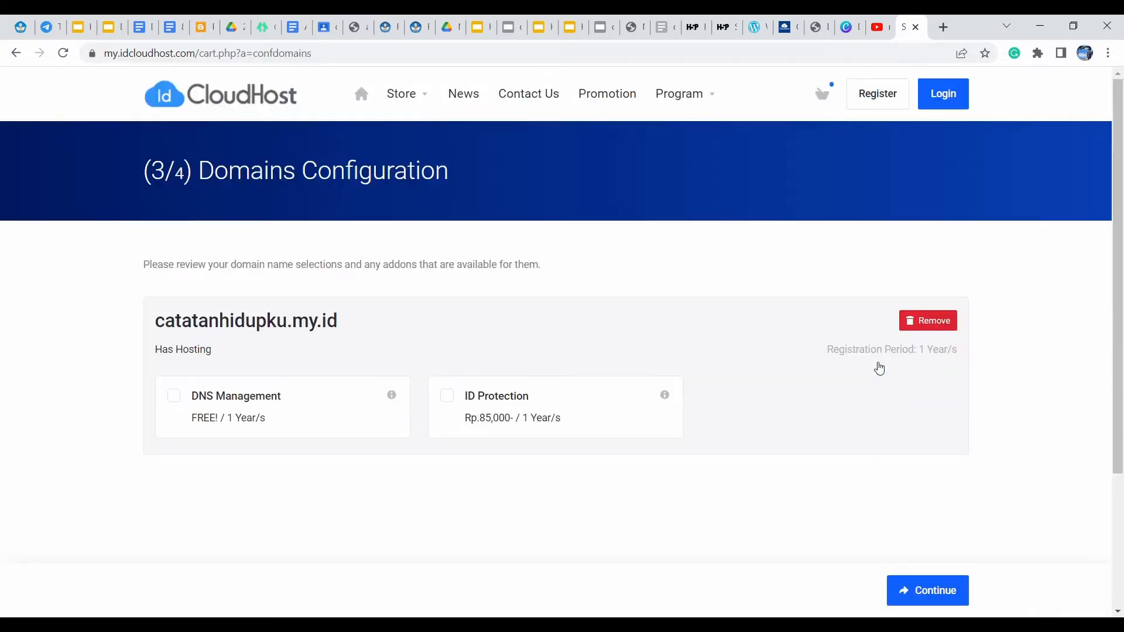
Add free DNS Management to catatanhidupku.my.id, proceed to checkout and review the order down to the billing details
{"action": "left_click", "coordinate": [174, 402]}
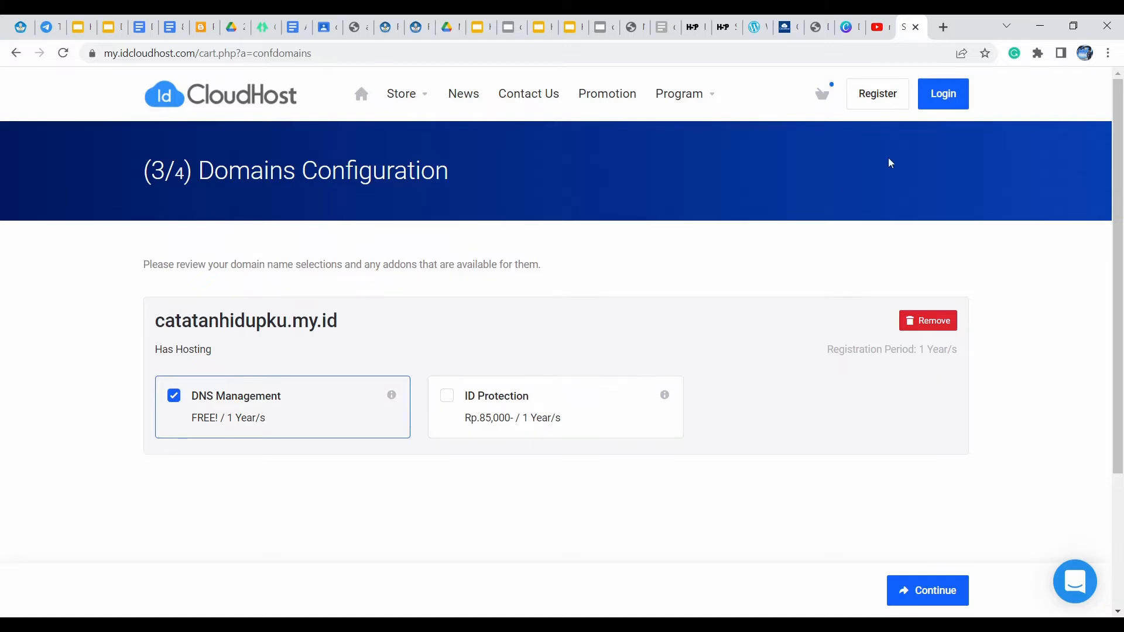
{"action": "left_click", "coordinate": [920, 592]}
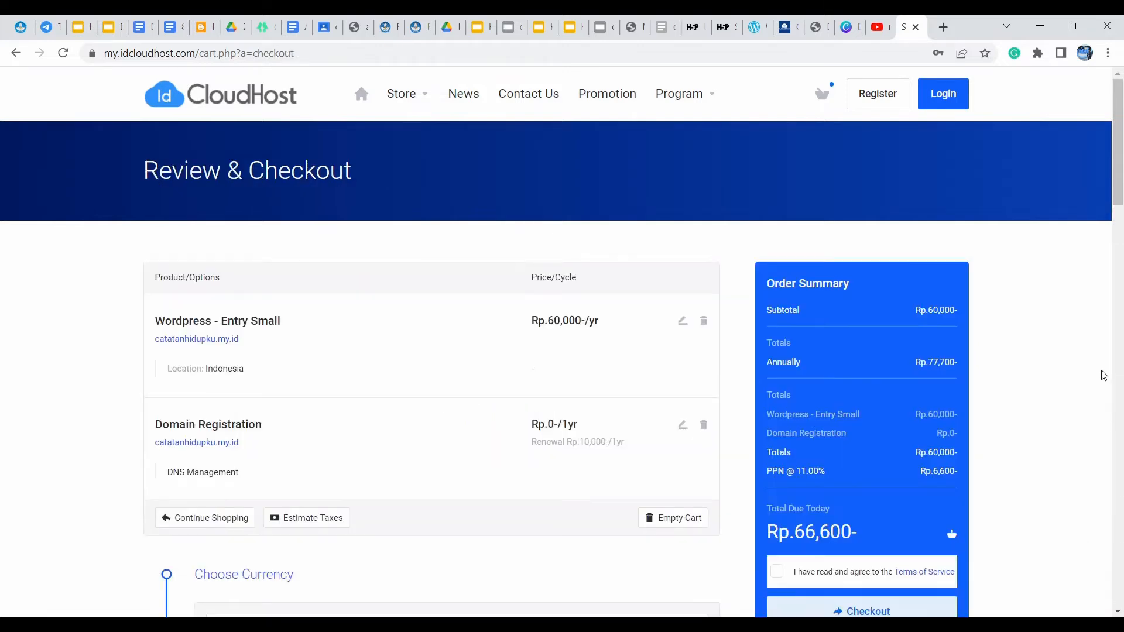
{"action": "scroll", "coordinate": [1115, 228], "scroll_direction": "down", "scroll_amount": 4}
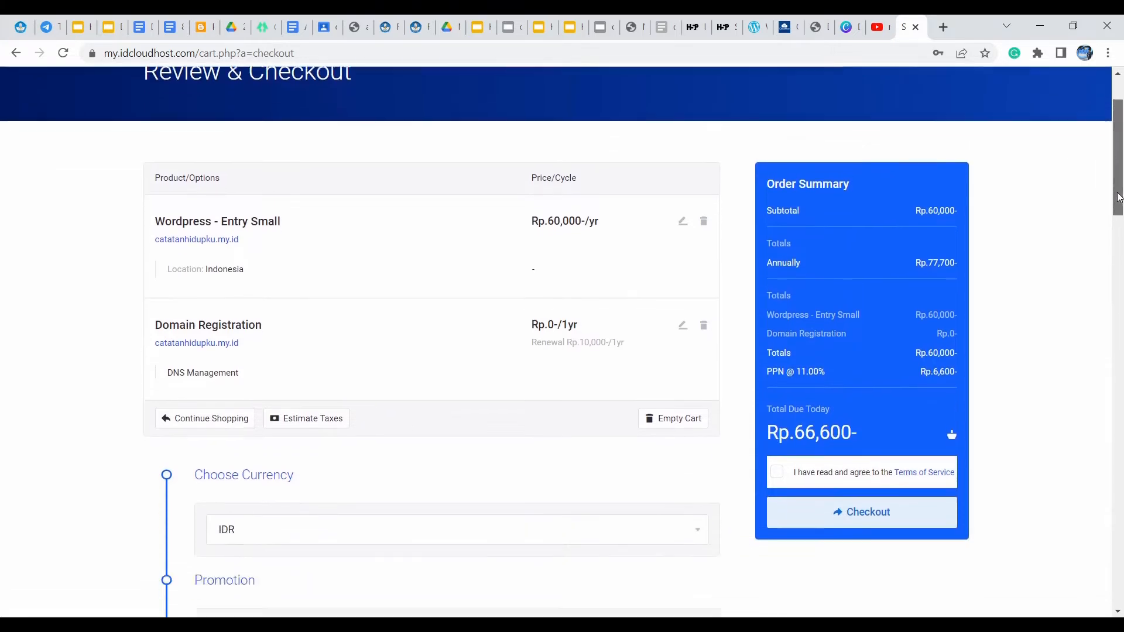
{"action": "scroll", "coordinate": [1115, 228], "scroll_direction": "up", "scroll_amount": 2}
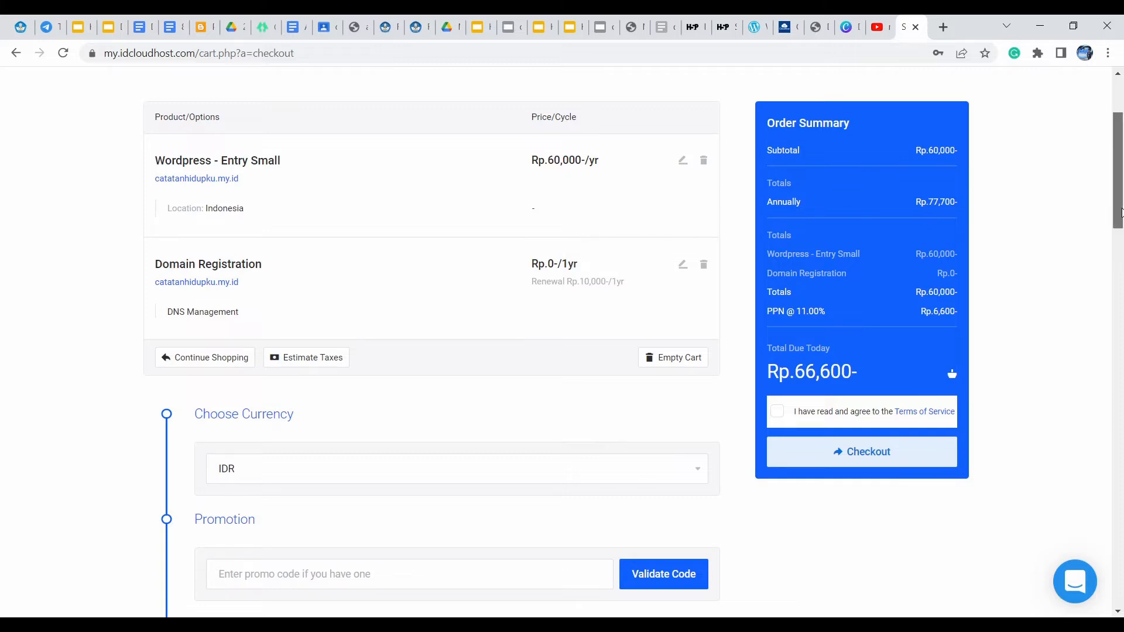
{"action": "left_click_drag", "start_coordinate": [1121, 212], "coordinate": [1121, 264]}
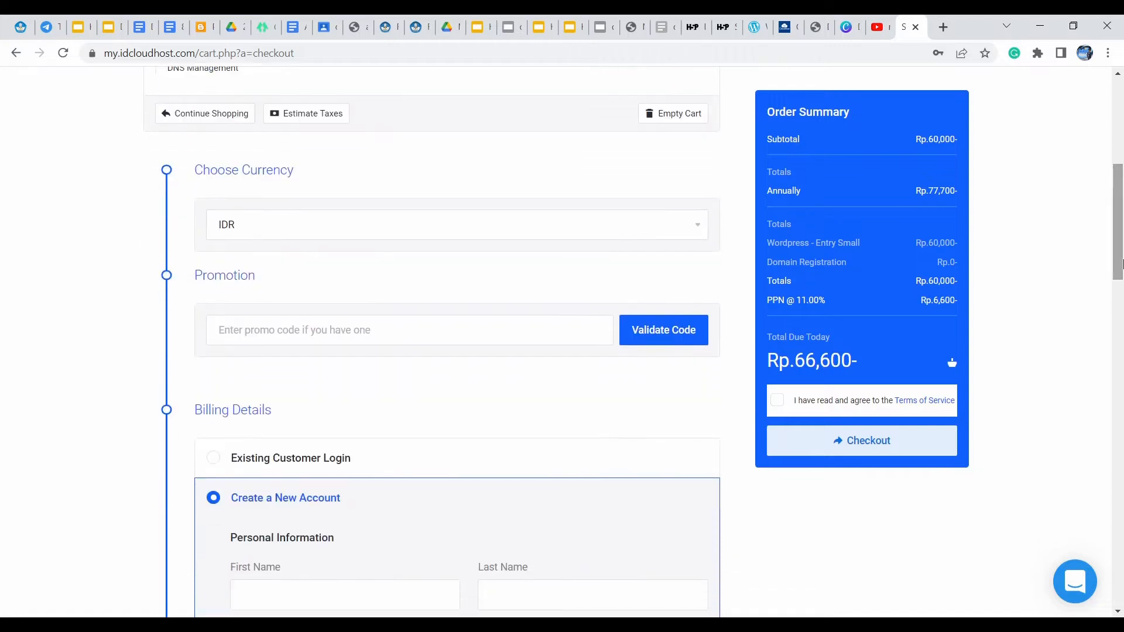
Agree to the Terms of Service, look over the new-account billing form and go to the existing customer login page
{"action": "left_click", "coordinate": [776, 401]}
{"action": "left_click_drag", "start_coordinate": [1117, 272], "coordinate": [1121, 380]}
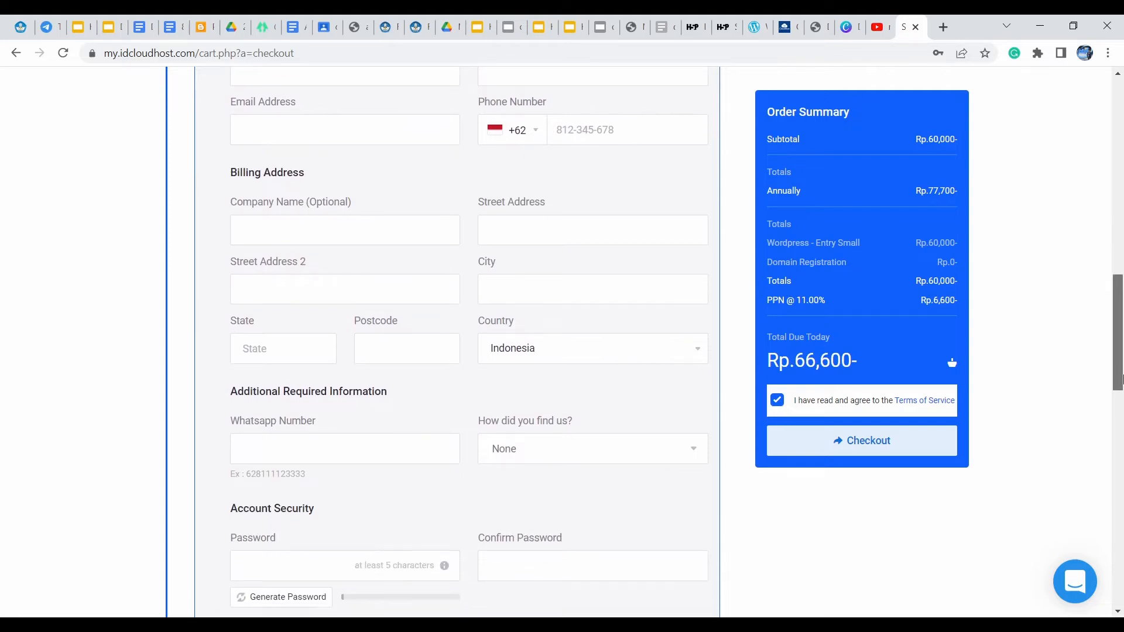
{"action": "left_click_drag", "start_coordinate": [1121, 380], "coordinate": [1122, 182]}
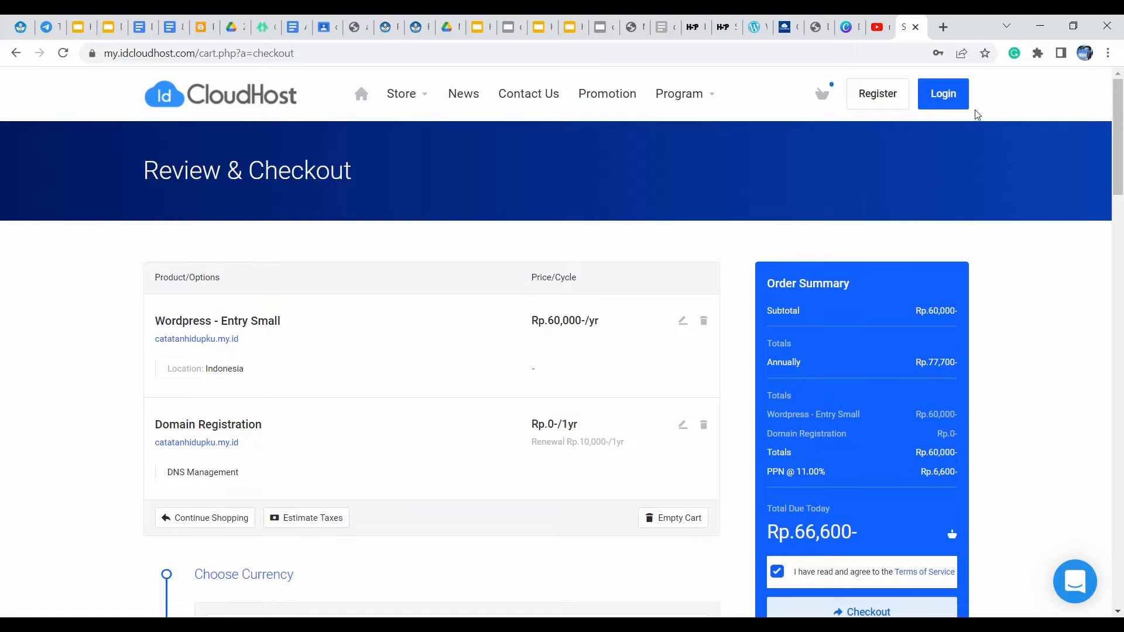
{"action": "left_click", "coordinate": [943, 95]}
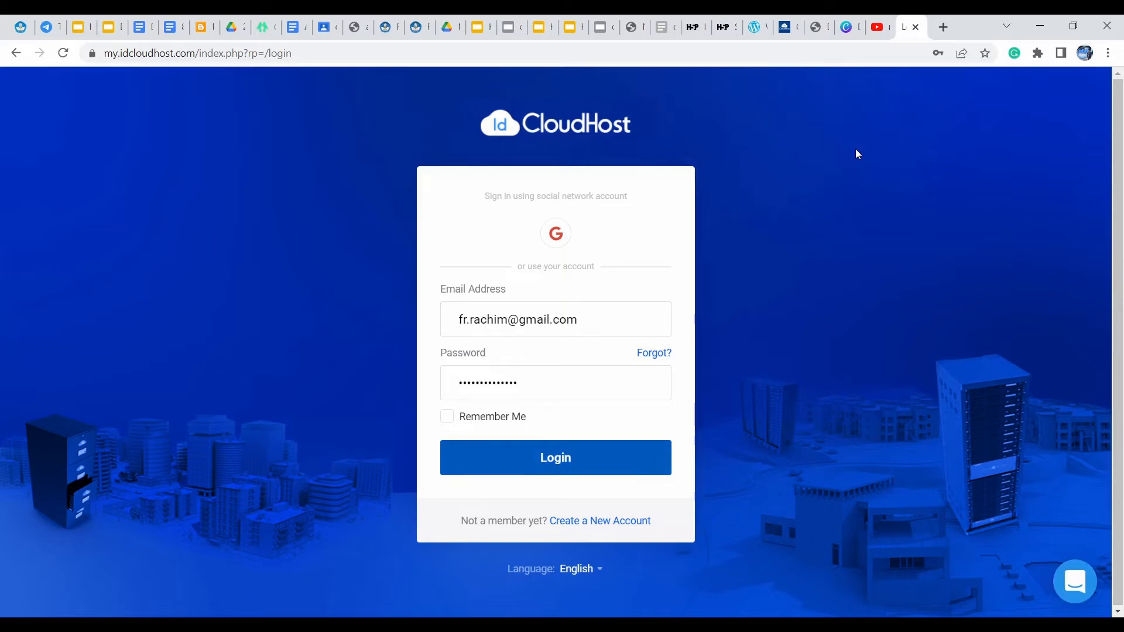
View the live website at daulatbelajar.my.id
{"action": "left_click", "coordinate": [816, 30]}
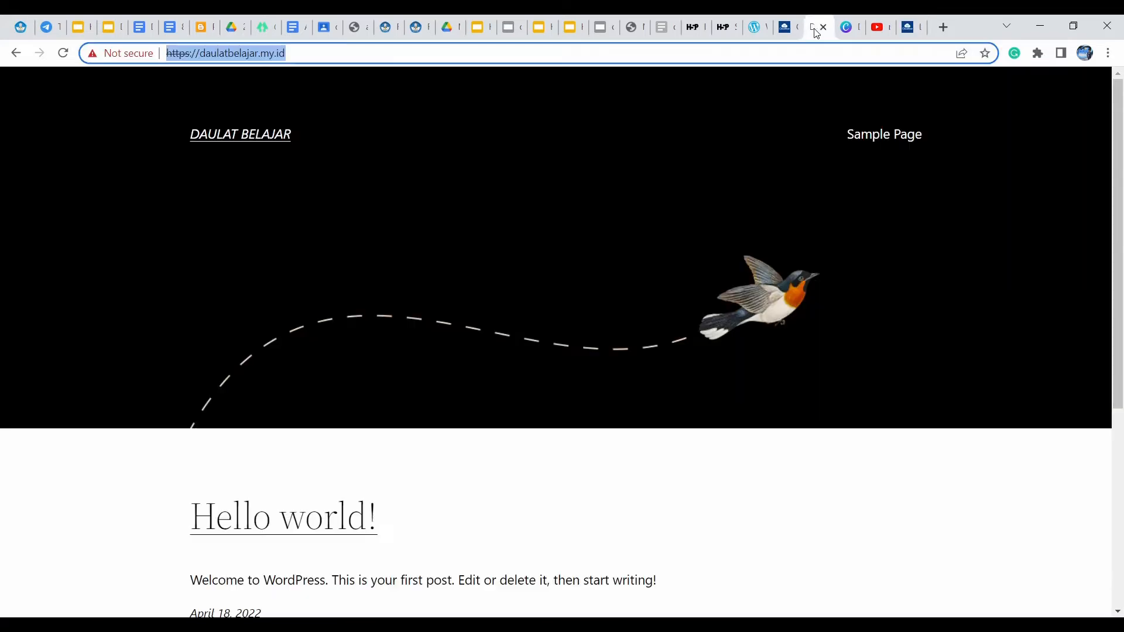
{"action": "left_click", "coordinate": [299, 55]}
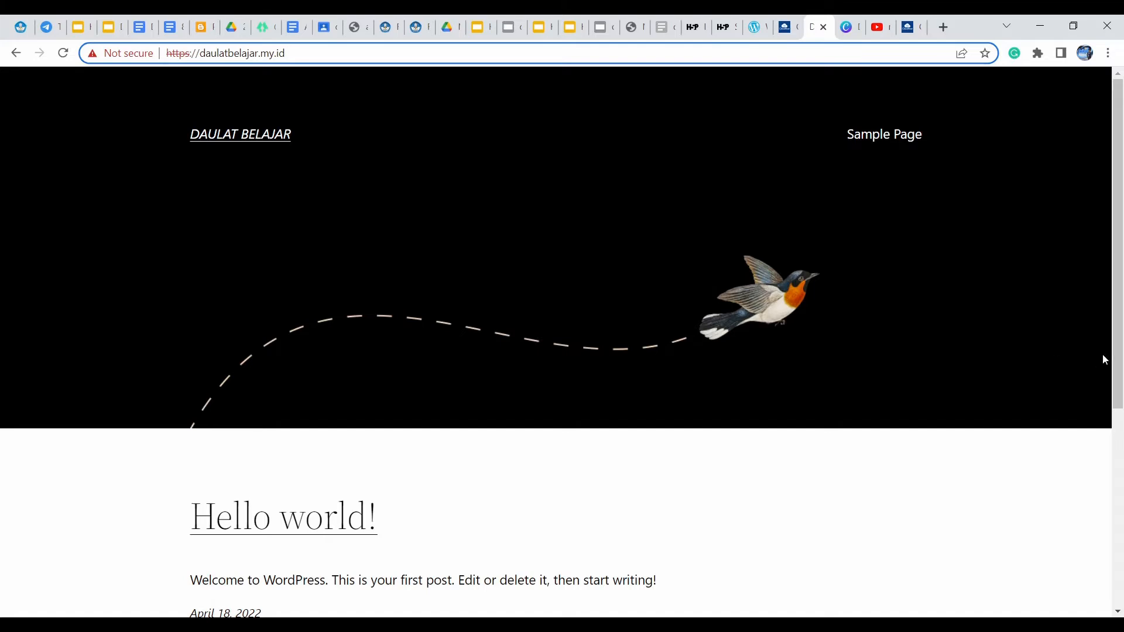
{"action": "left_click_drag", "start_coordinate": [1118, 346], "coordinate": [1106, 302]}
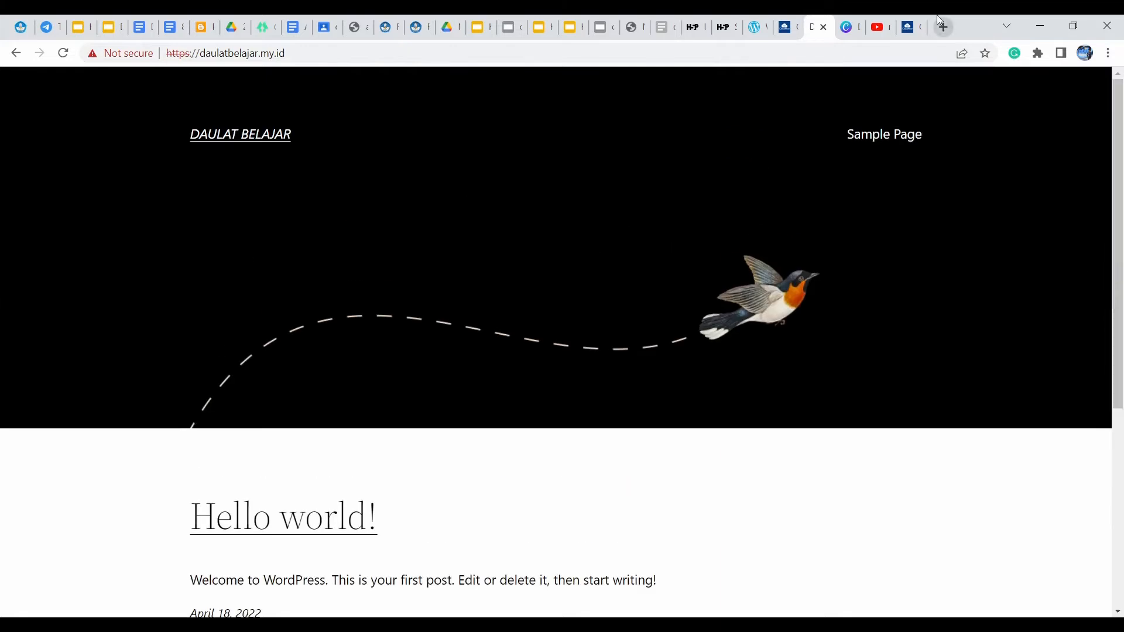
Open the active Wordpress - Entry Small service for daulatbelajar.my.id in the client area and review its details down to the WordPress section
{"action": "left_click", "coordinate": [911, 29]}
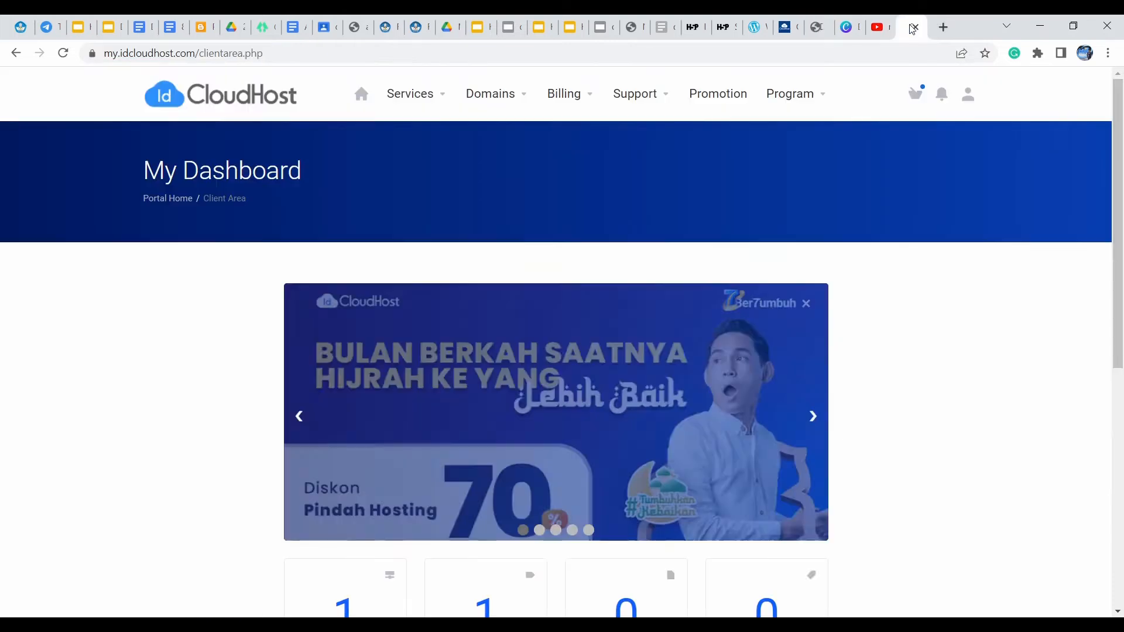
{"action": "left_click_drag", "start_coordinate": [1121, 214], "coordinate": [1115, 444]}
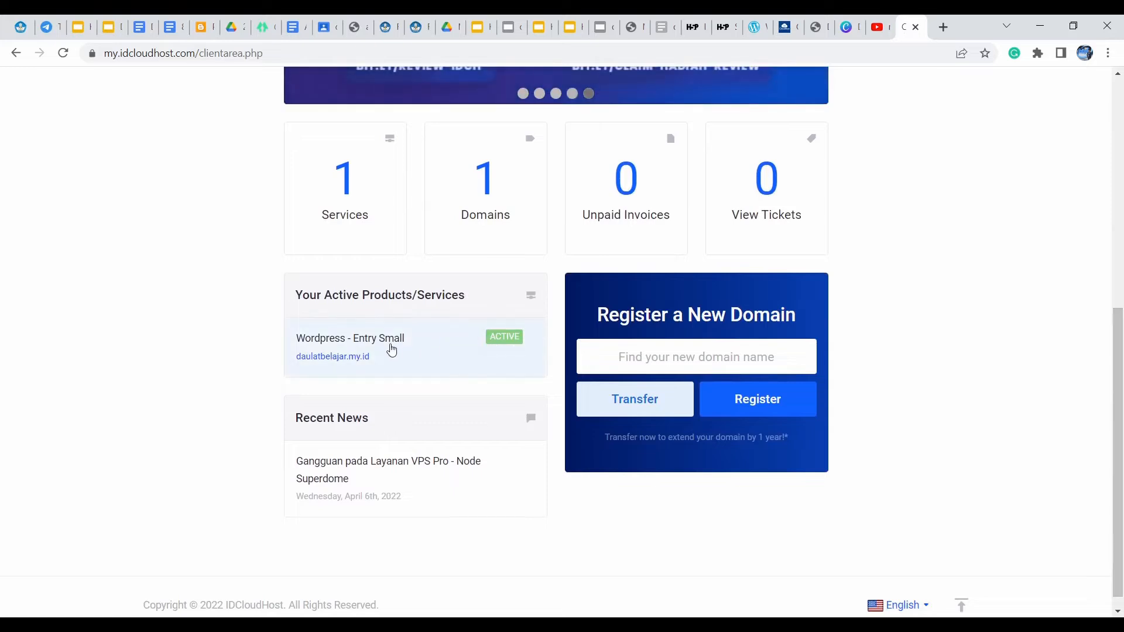
{"action": "left_click", "coordinate": [333, 362]}
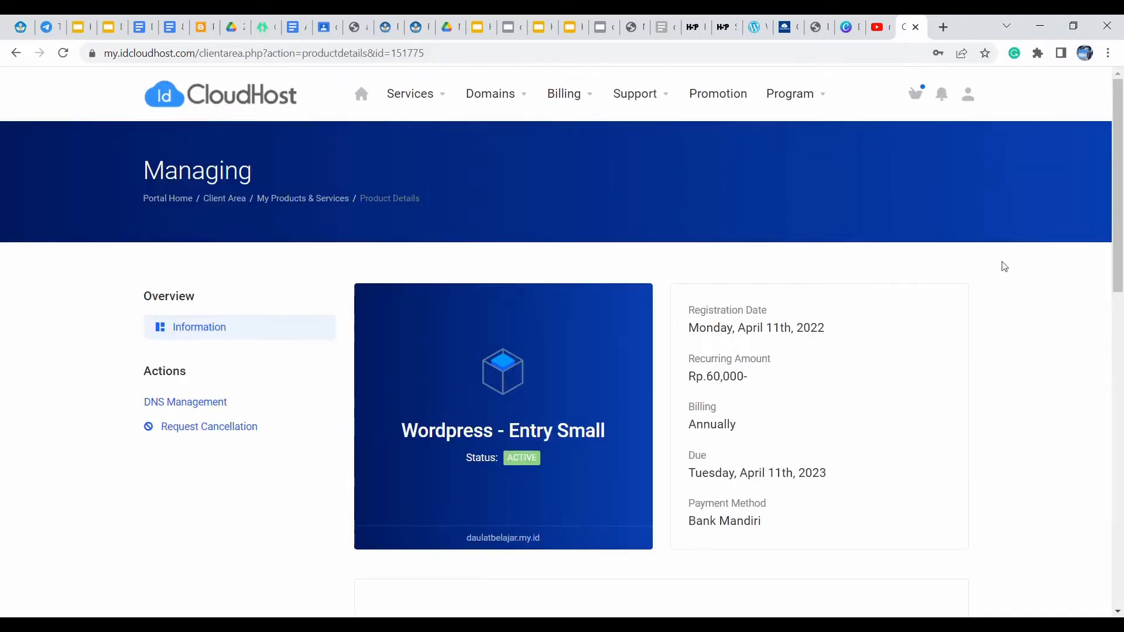
{"action": "left_click_drag", "start_coordinate": [1122, 234], "coordinate": [1122, 303]}
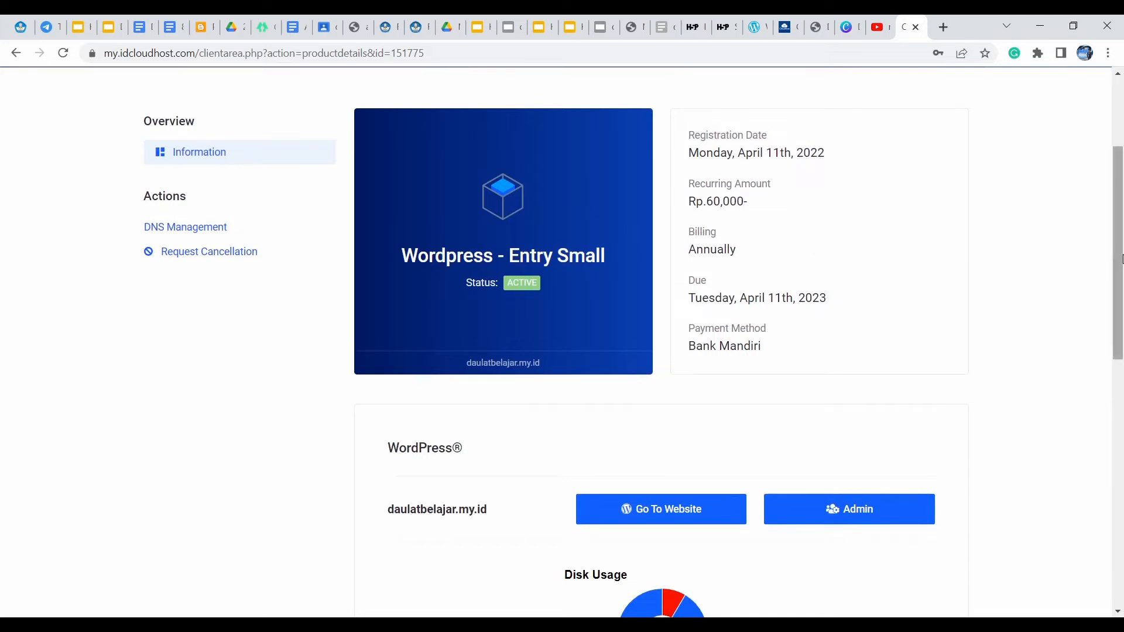
{"action": "left_click_drag", "start_coordinate": [1121, 260], "coordinate": [1121, 329]}
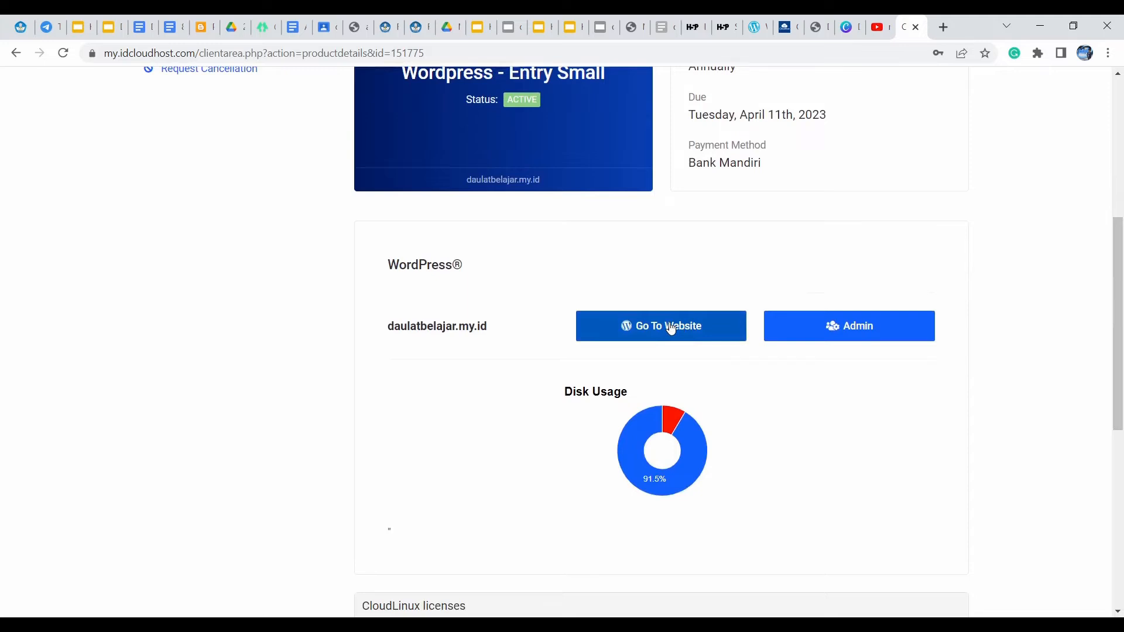
Revisit the live daulatbelajar.my.id site and inspect the free space in the service's disk usage chart
{"action": "left_click", "coordinate": [819, 28]}
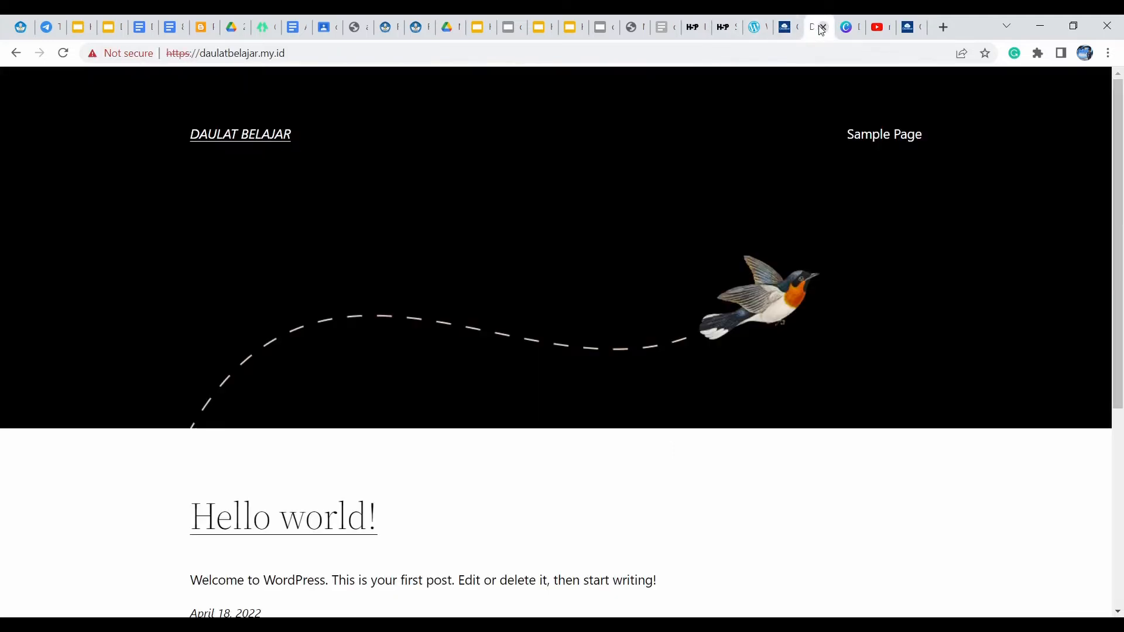
{"action": "left_click", "coordinate": [907, 32]}
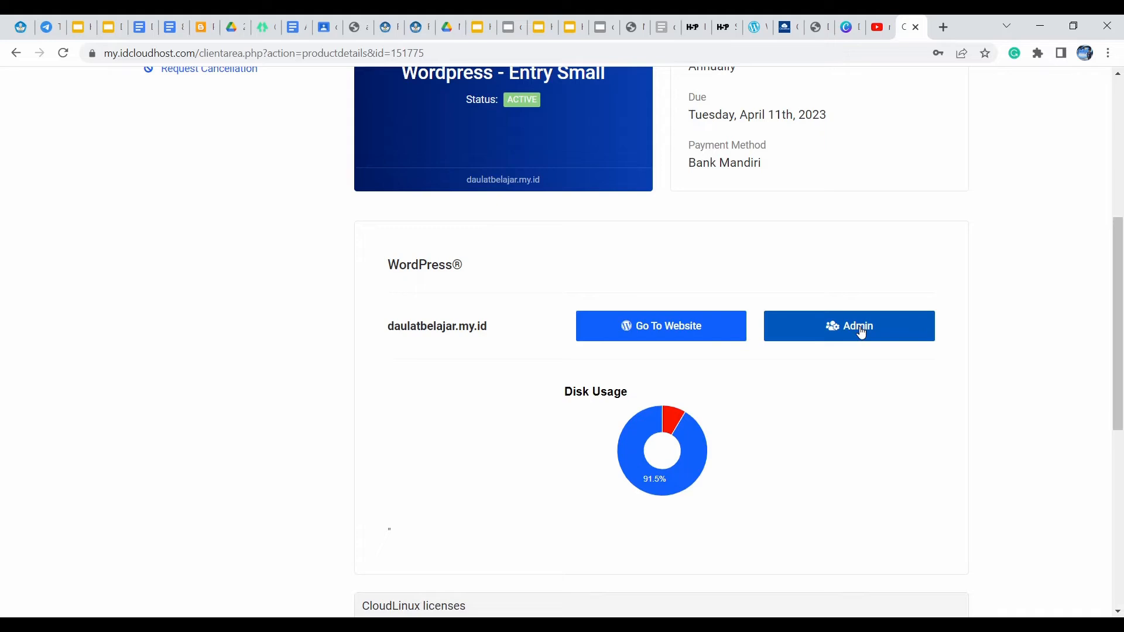
{"action": "mouse_move", "coordinate": [644, 432]}
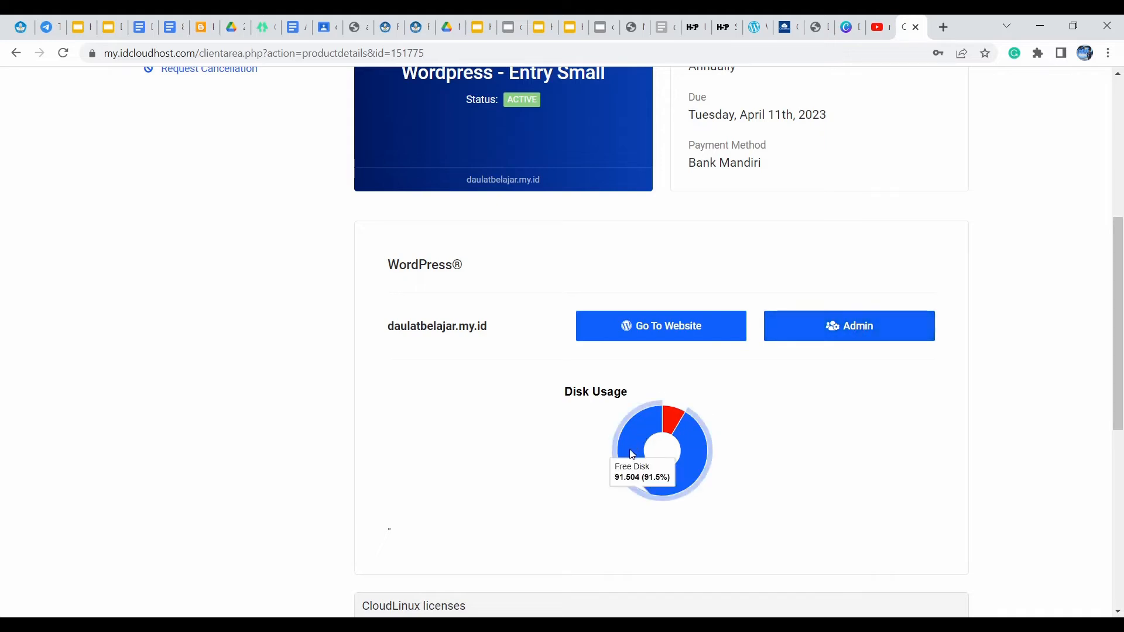
Open the WordPress admin of daulatbelajar.my.id and log in with the account e-mail and password
{"action": "left_click", "coordinate": [874, 330]}
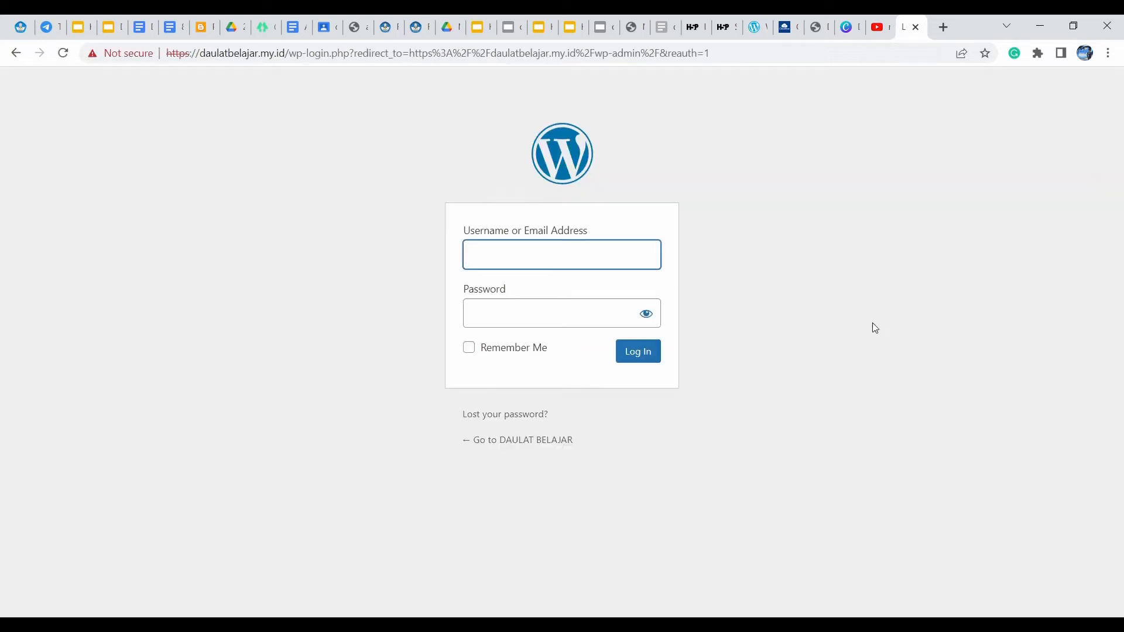
{"action": "left_click", "coordinate": [601, 251]}
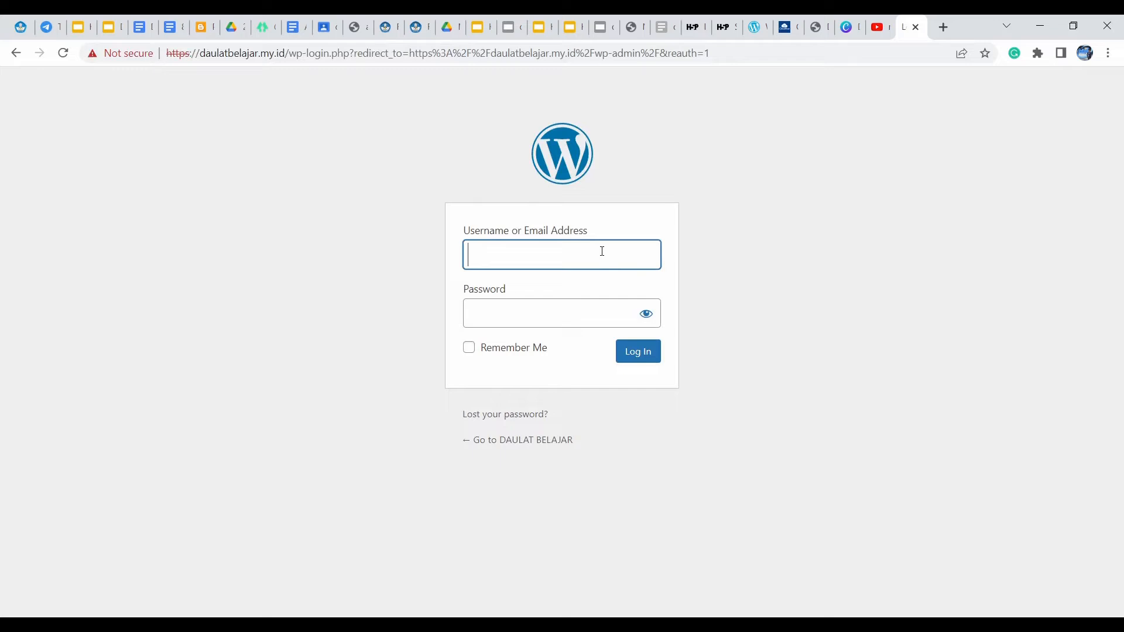
{"action": "left_click", "coordinate": [591, 298]}
{"action": "left_click", "coordinate": [579, 313]}
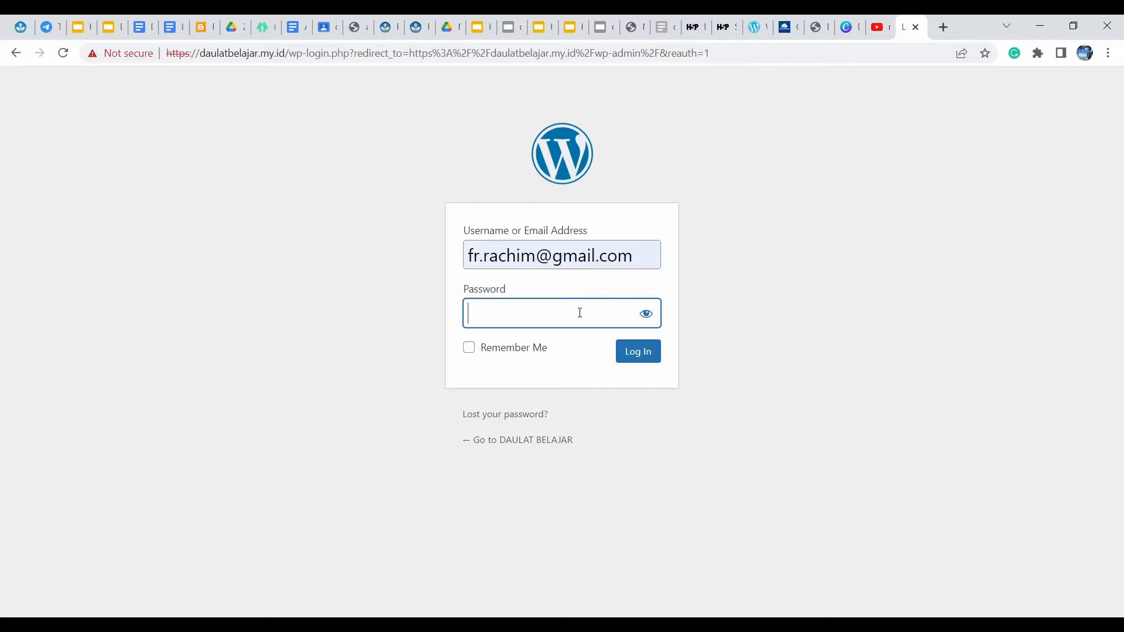
{"action": "type", "text": "••••••••••••••"}
{"action": "left_click", "coordinate": [643, 364]}
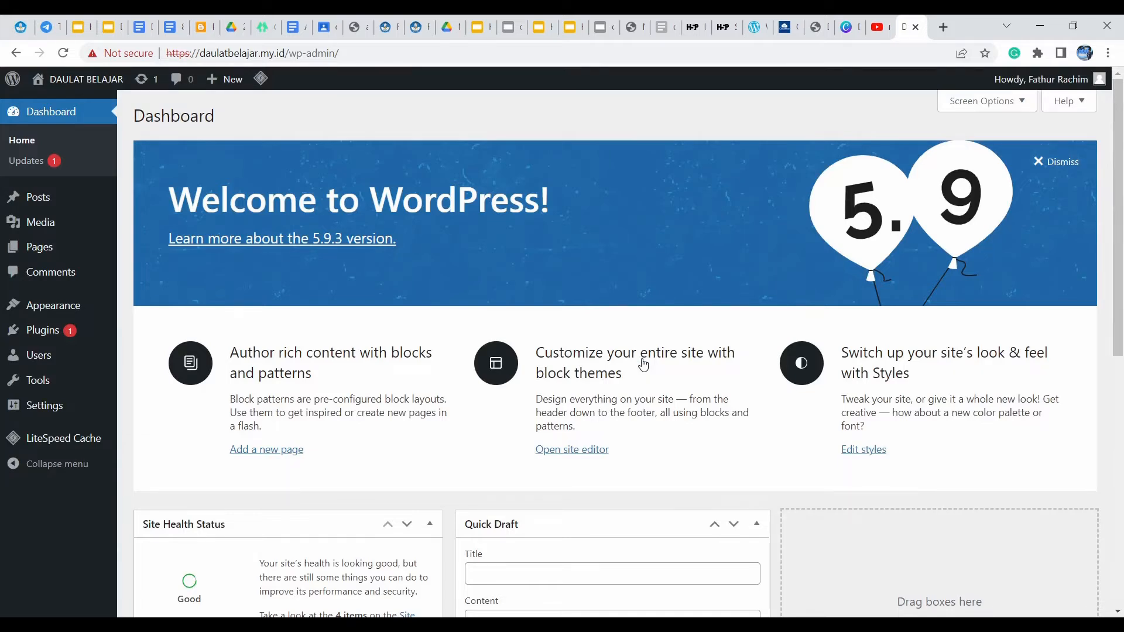
Check the live site's current look and open the WordPress page for adding new themes
{"action": "left_click", "coordinate": [815, 29]}
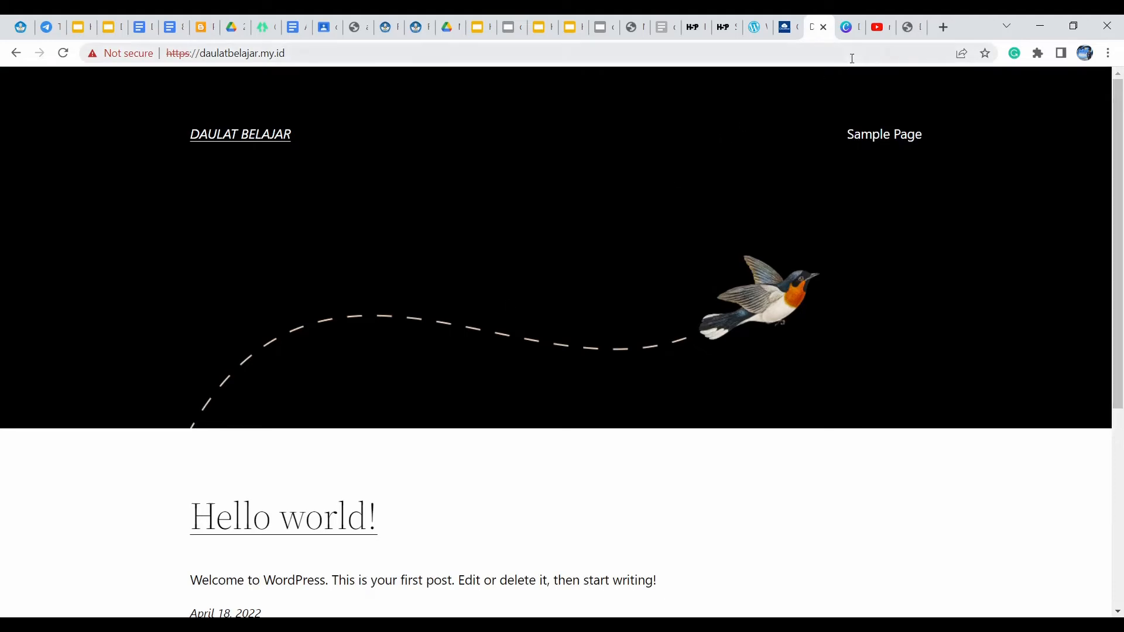
{"action": "left_click", "coordinate": [910, 32]}
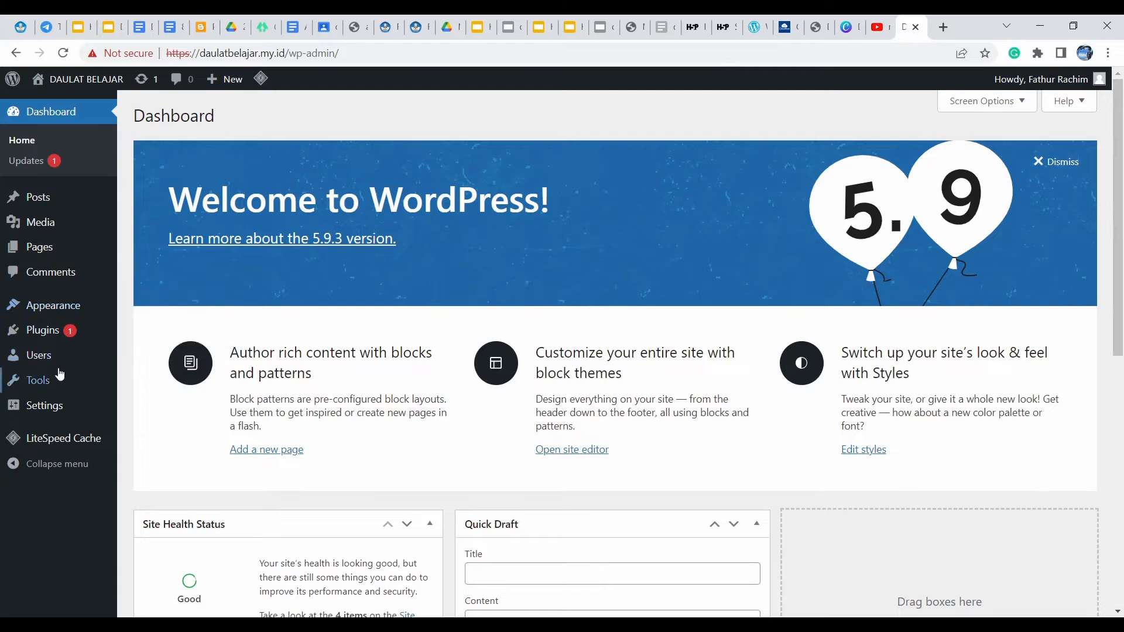
{"action": "mouse_move", "coordinate": [120, 400]}
{"action": "mouse_move", "coordinate": [50, 315]}
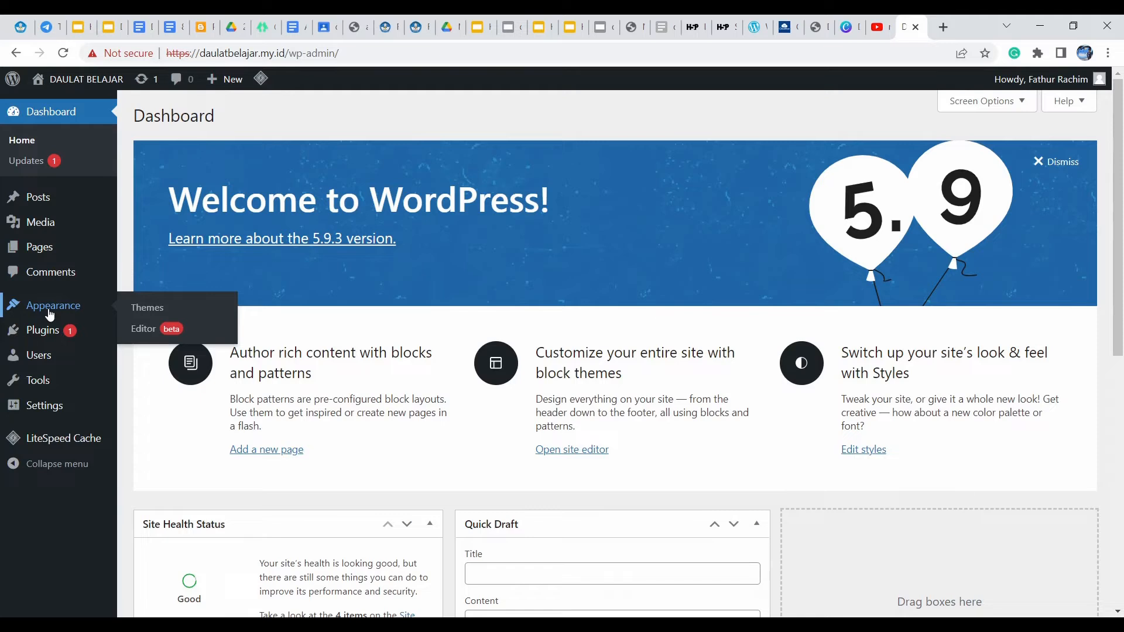
{"action": "left_click", "coordinate": [50, 315]}
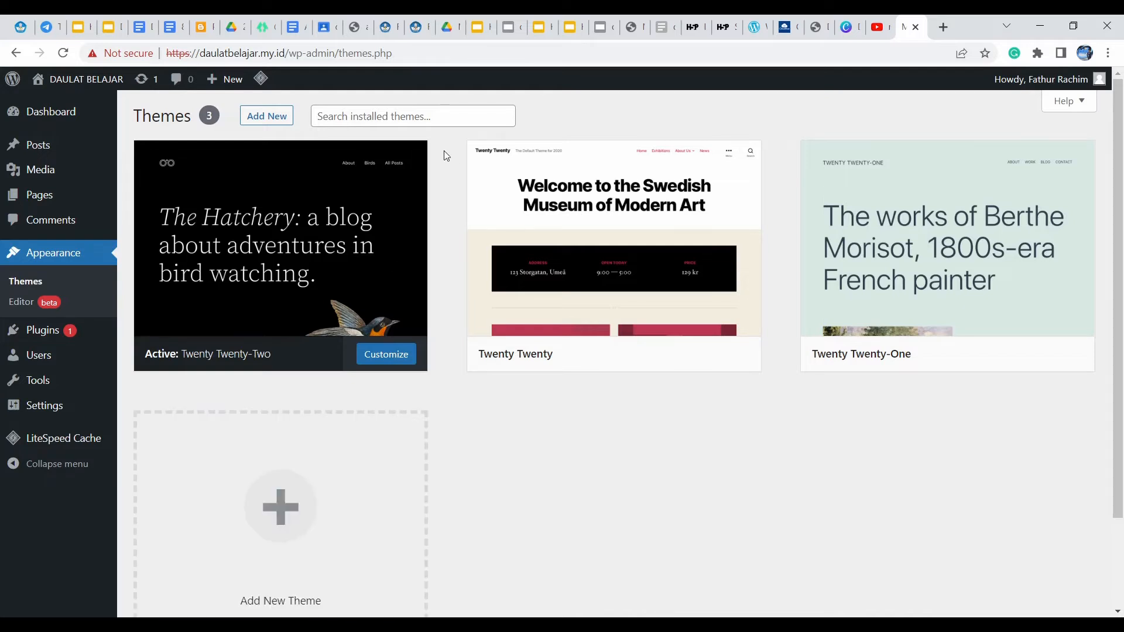
{"action": "left_click", "coordinate": [266, 116]}
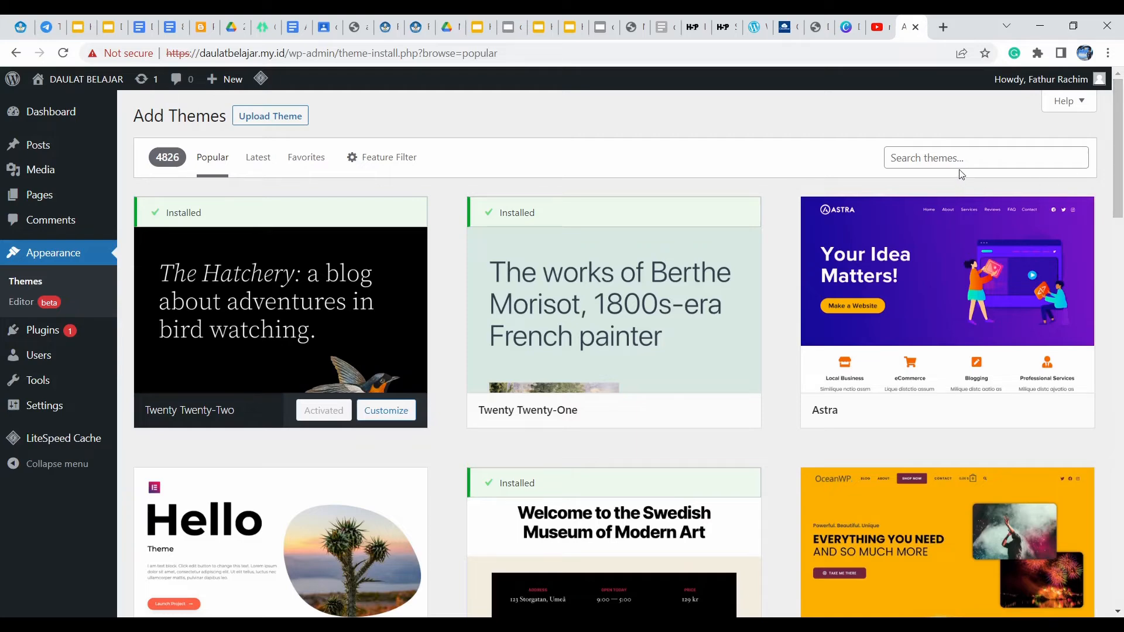
Search the WordPress theme directory for "onlineshop"
{"action": "left_click", "coordinate": [931, 156]}
{"action": "type", "text": "onlin"}
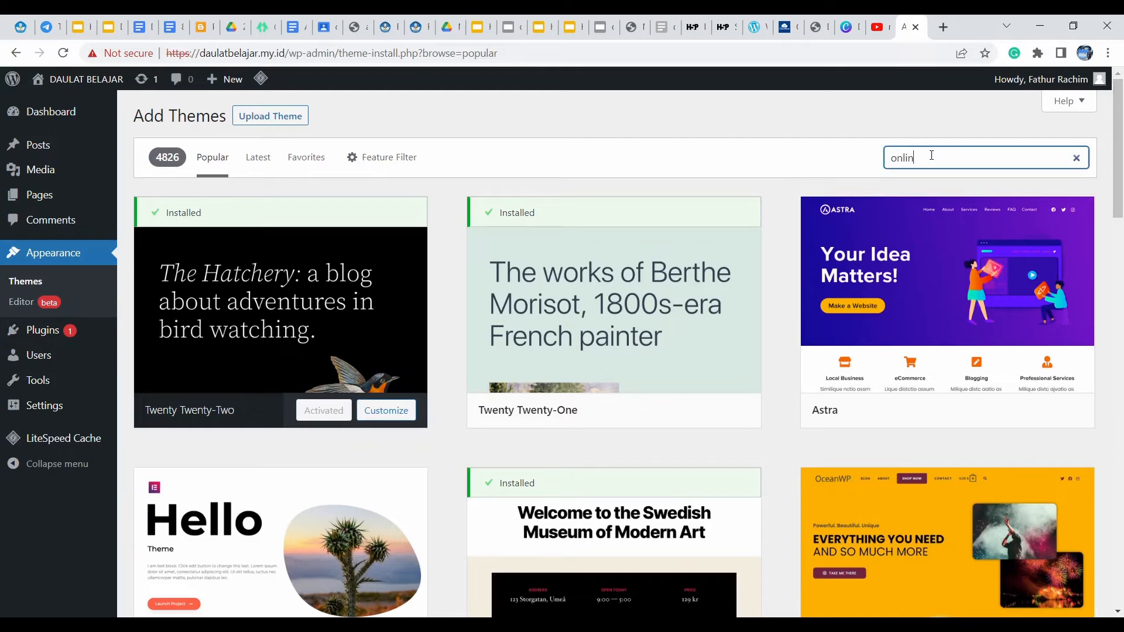
{"action": "type", "text": "eshop"}
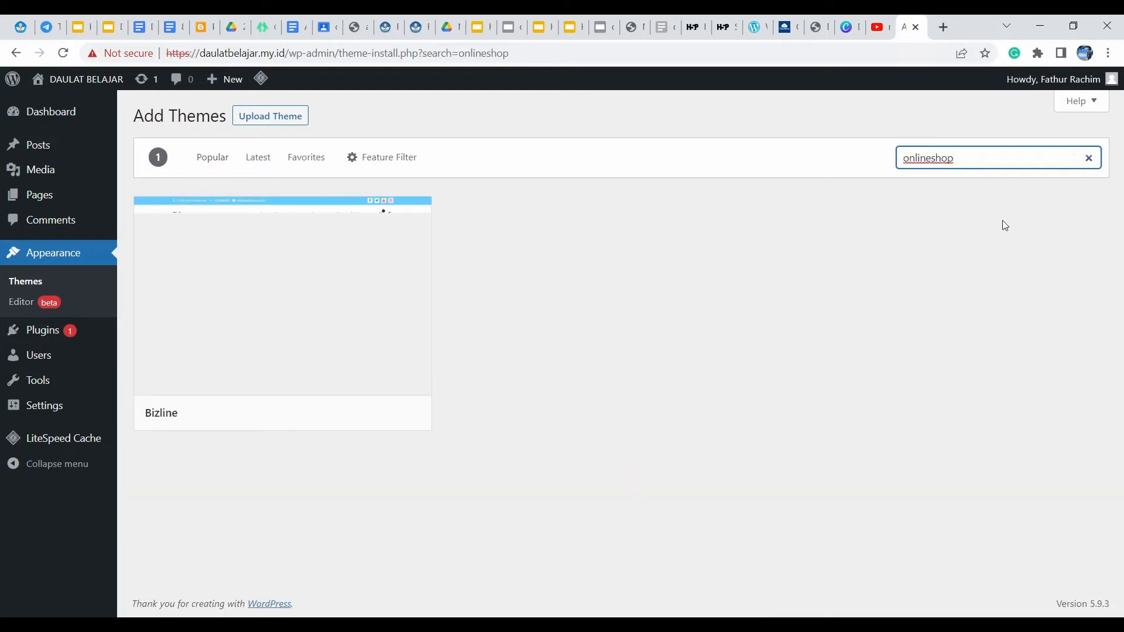
{"action": "mouse_move", "coordinate": [229, 318]}
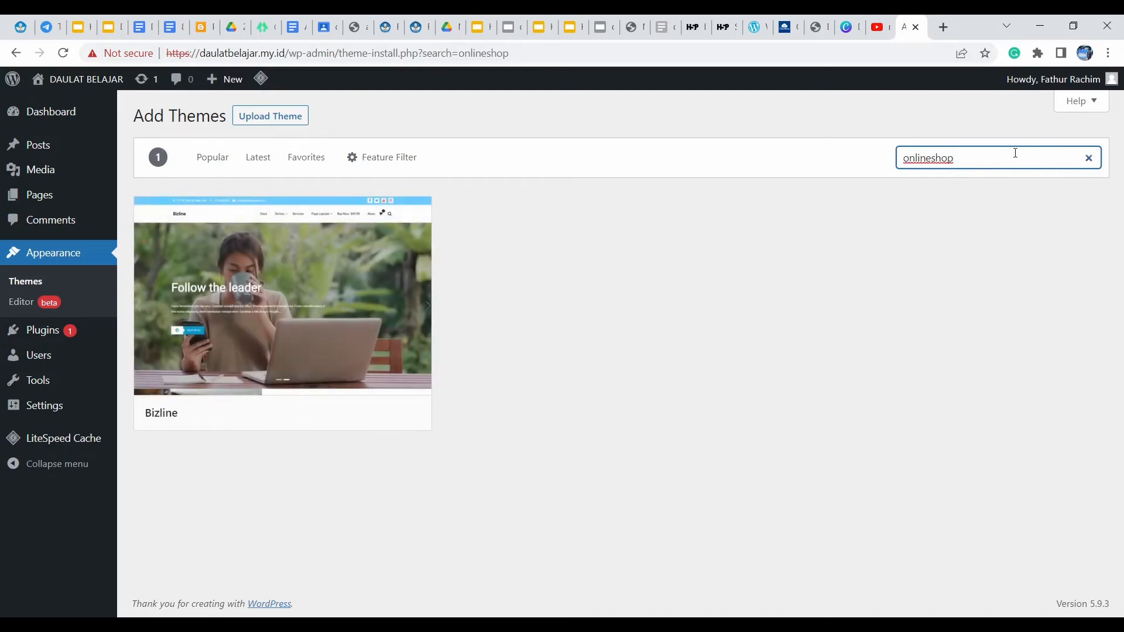
Replace the theme search term with "news"
{"action": "left_click_drag", "start_coordinate": [978, 160], "coordinate": [787, 146]}
{"action": "type", "text": "news"}
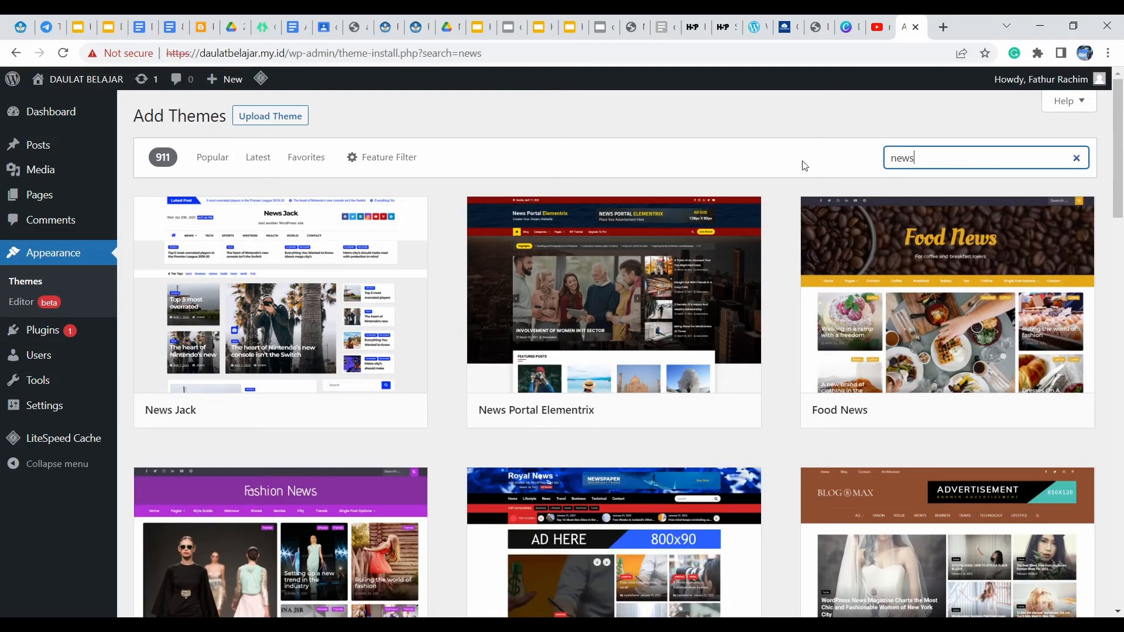
{"action": "mouse_move", "coordinate": [1016, 332]}
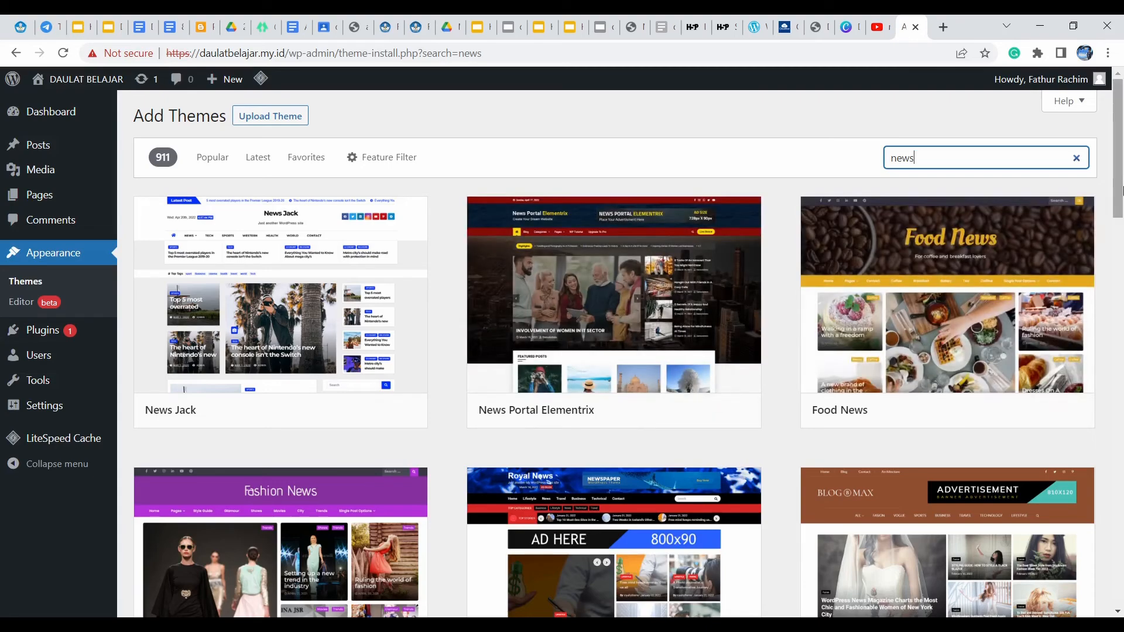
Browse the previews of the news themes in the search results
{"action": "left_click_drag", "start_coordinate": [1119, 186], "coordinate": [1119, 372]}
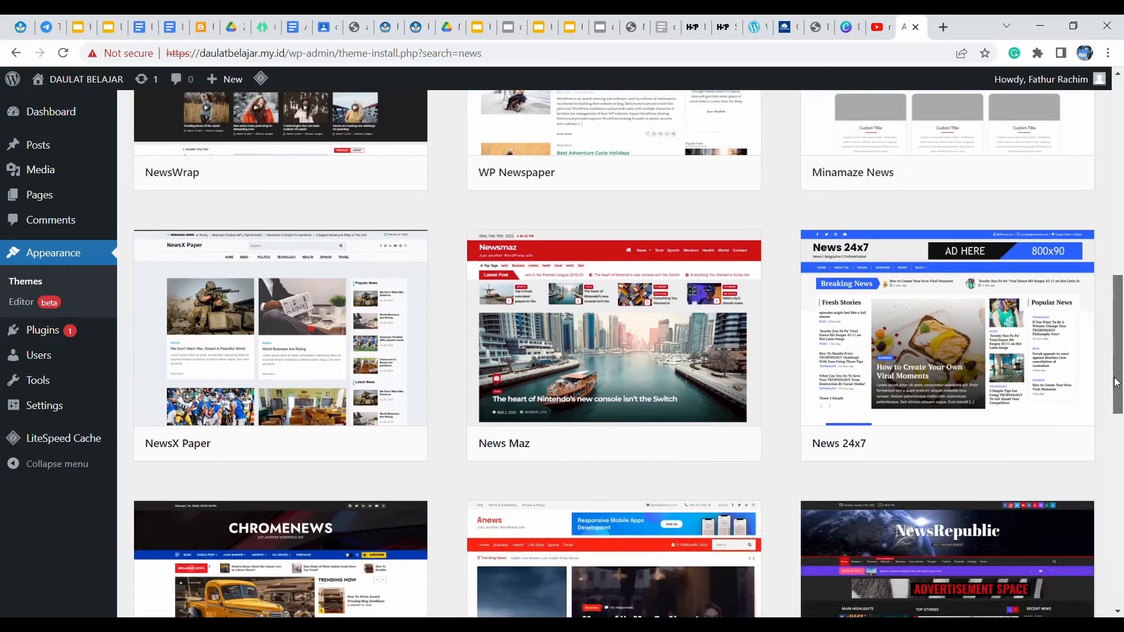
{"action": "scroll", "coordinate": [1113, 394], "scroll_direction": "down", "scroll_amount": 3}
{"action": "scroll", "coordinate": [1113, 402], "scroll_direction": "down", "scroll_amount": 1}
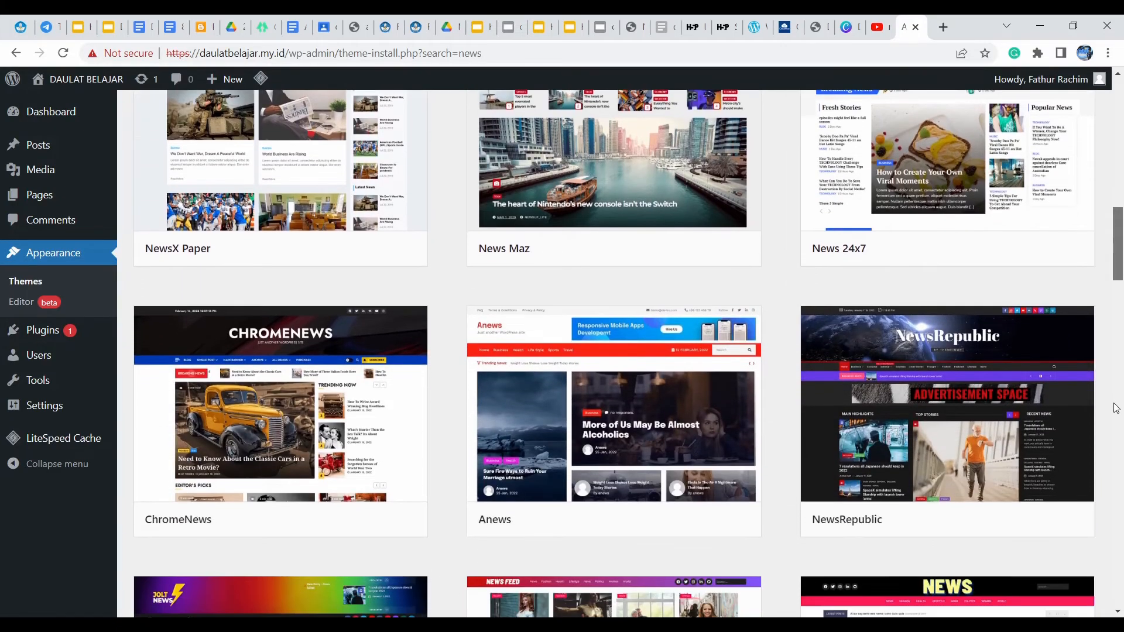
{"action": "scroll", "coordinate": [1112, 402], "scroll_direction": "up", "scroll_amount": 1}
{"action": "scroll", "coordinate": [1112, 394], "scroll_direction": "down", "scroll_amount": 5}
{"action": "scroll", "coordinate": [1119, 438], "scroll_direction": "down", "scroll_amount": 1}
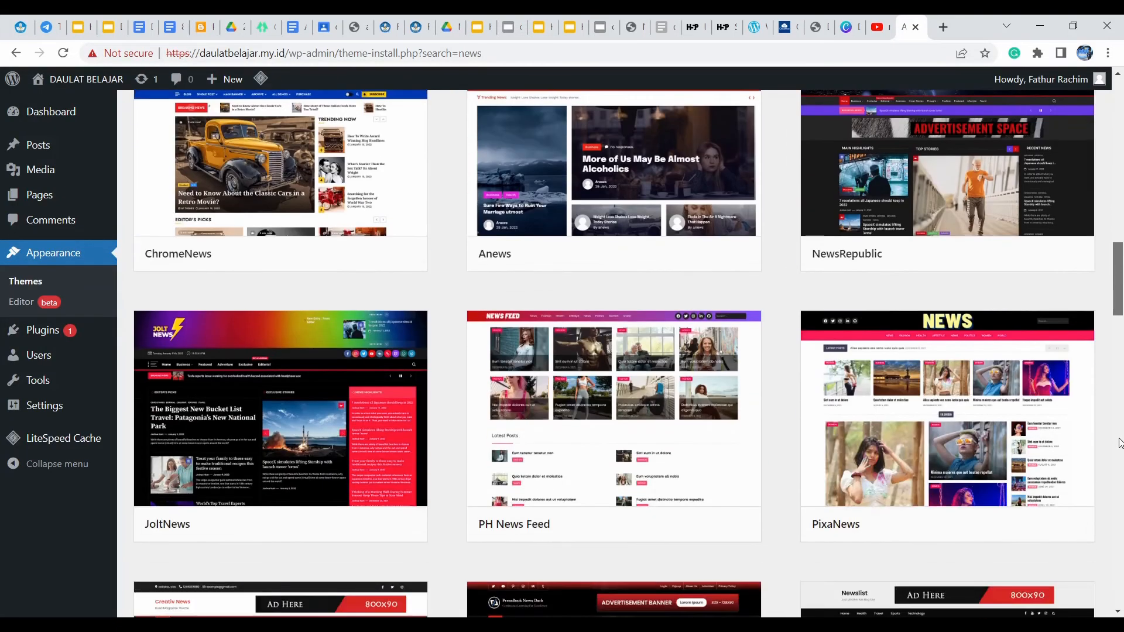
{"action": "scroll", "coordinate": [1119, 443], "scroll_direction": "down", "scroll_amount": 5}
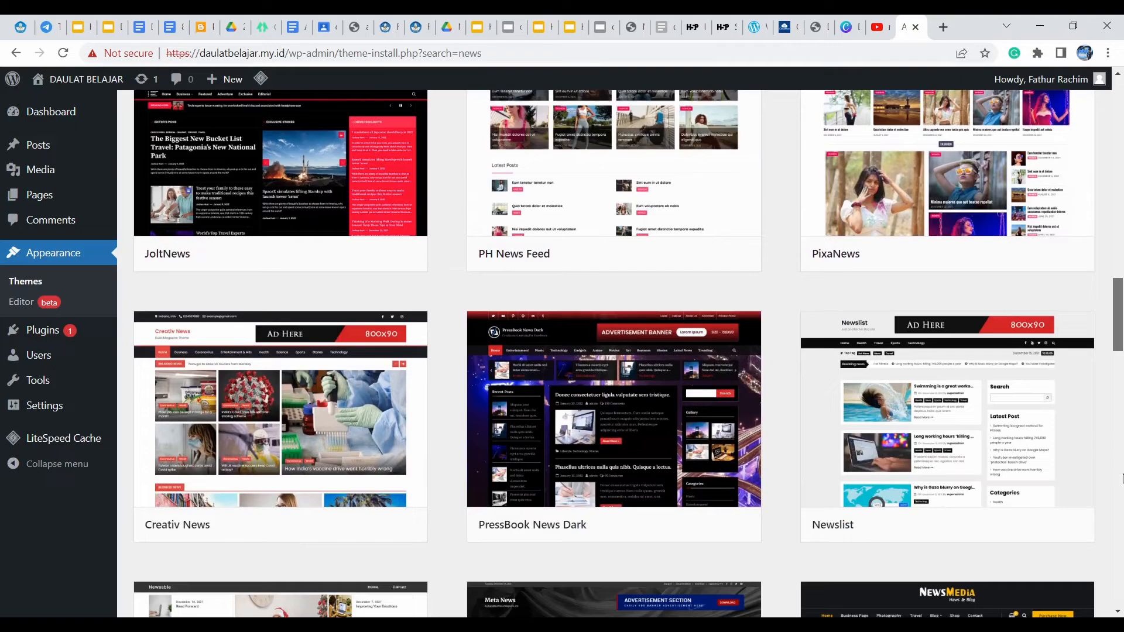
{"action": "scroll", "coordinate": [1121, 462], "scroll_direction": "up", "scroll_amount": 5}
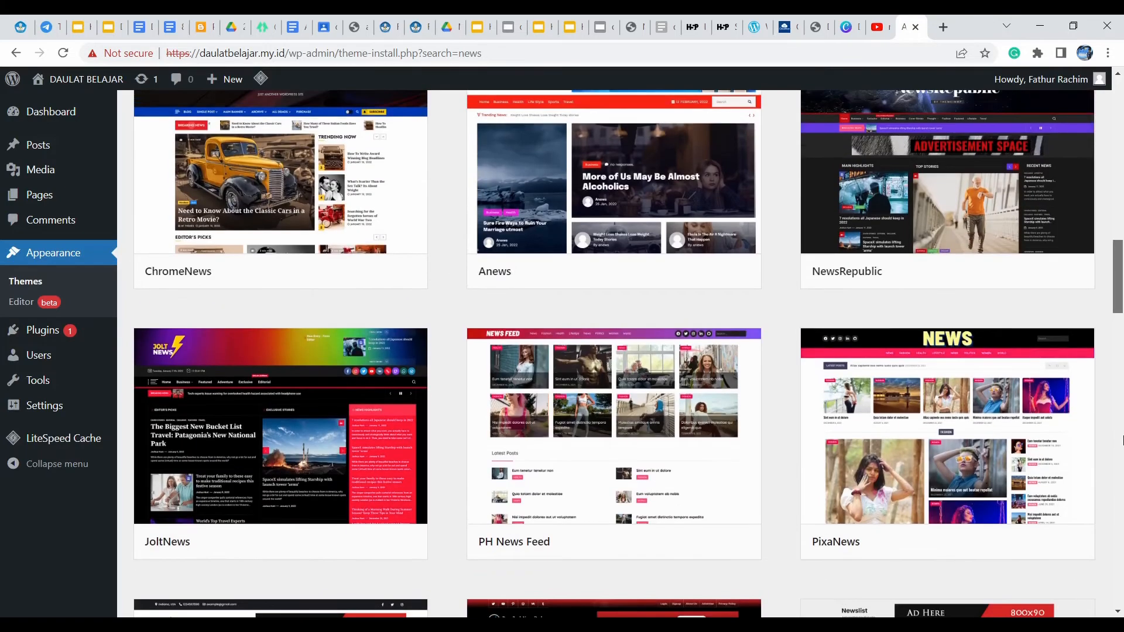
{"action": "scroll", "coordinate": [1121, 440], "scroll_direction": "up", "scroll_amount": 1}
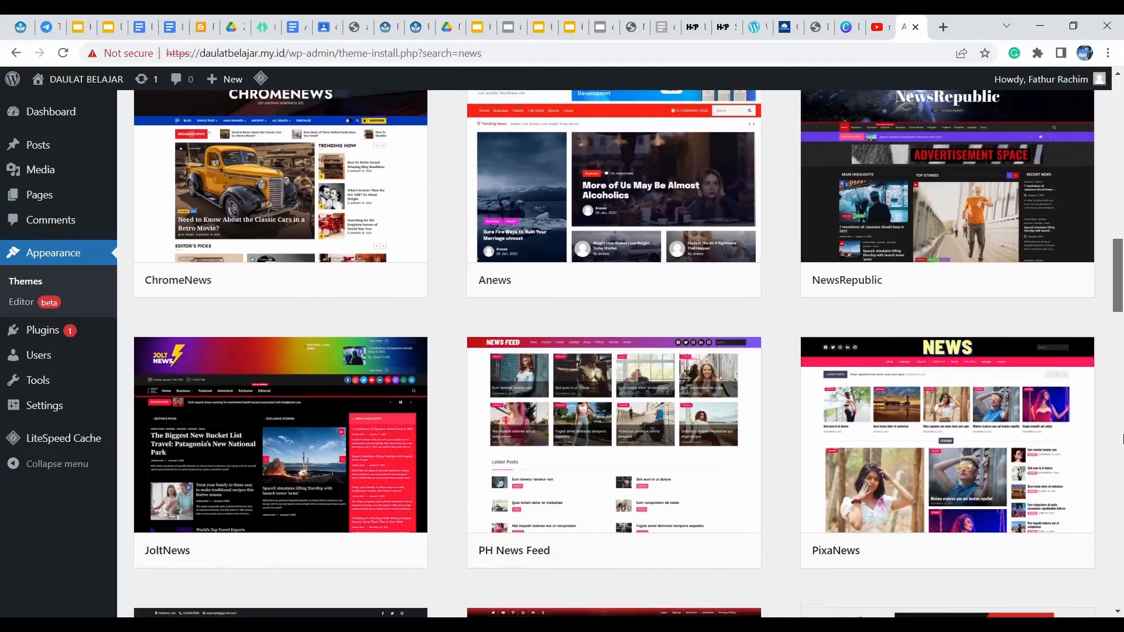
{"action": "scroll", "coordinate": [1121, 440], "scroll_direction": "up", "scroll_amount": 8}
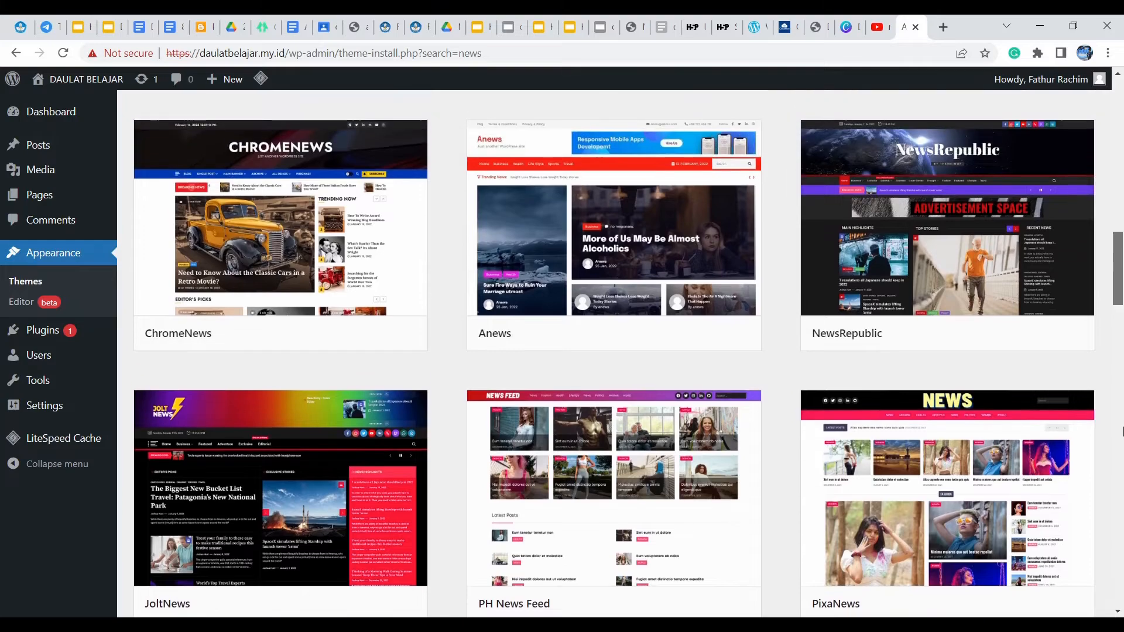
Find the NewsMedia theme among the news results, install it and activate it on the site
{"action": "scroll", "coordinate": [1121, 376], "scroll_direction": "up", "scroll_amount": 1}
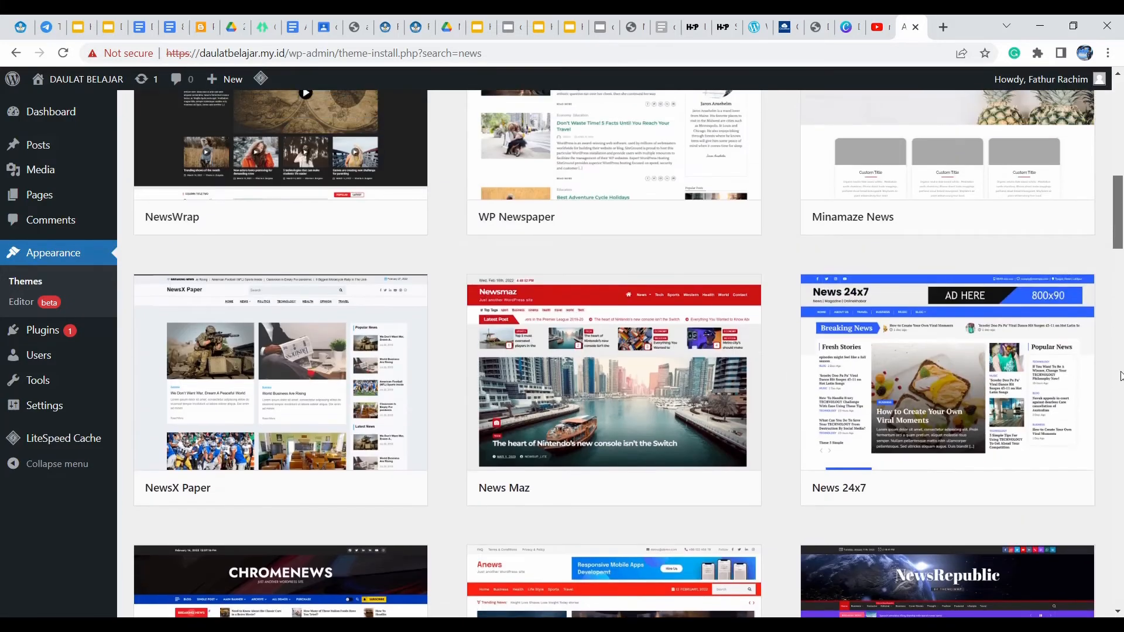
{"action": "scroll", "coordinate": [1121, 376], "scroll_direction": "up", "scroll_amount": 3}
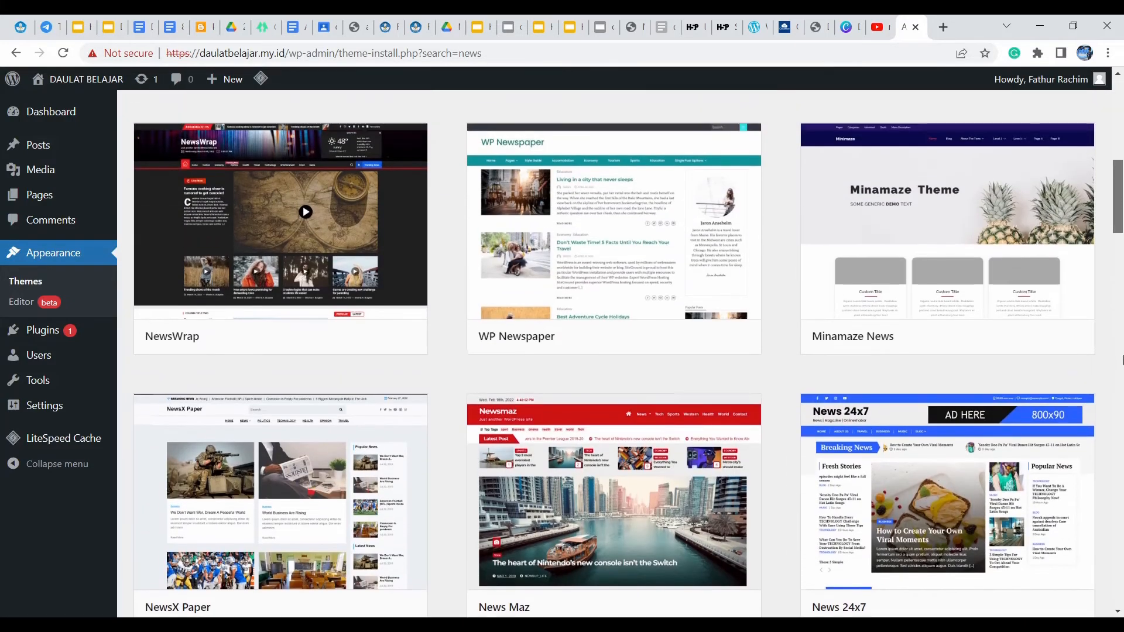
{"action": "scroll", "coordinate": [1122, 352], "scroll_direction": "up", "scroll_amount": 5}
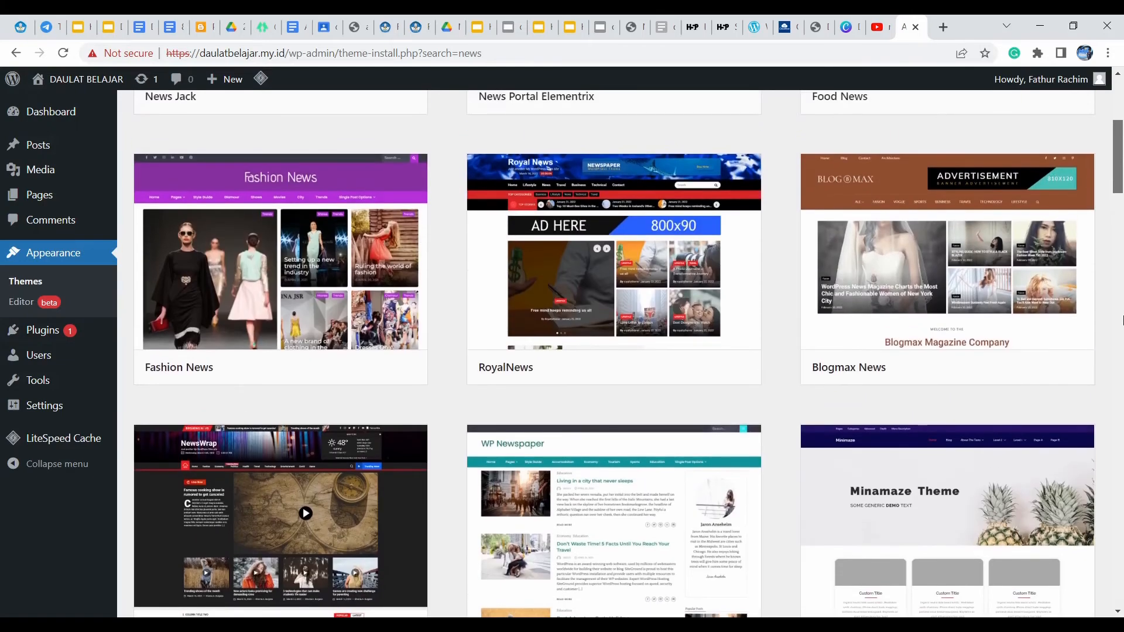
{"action": "scroll", "coordinate": [1122, 321], "scroll_direction": "down", "scroll_amount": 5}
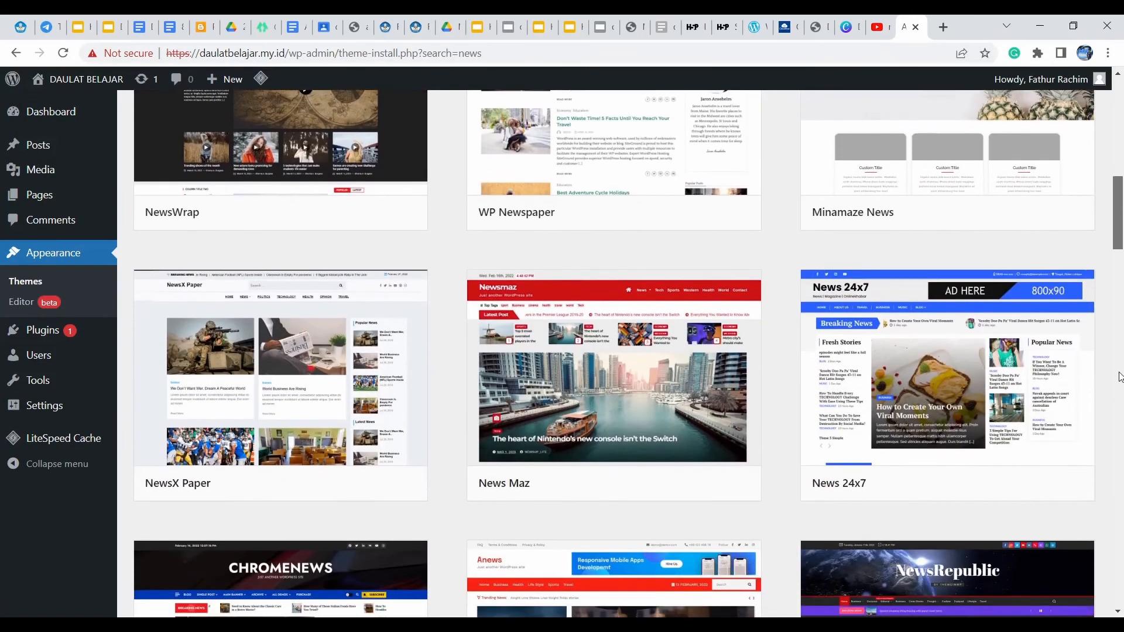
{"action": "scroll", "coordinate": [1119, 376], "scroll_direction": "down", "scroll_amount": 5}
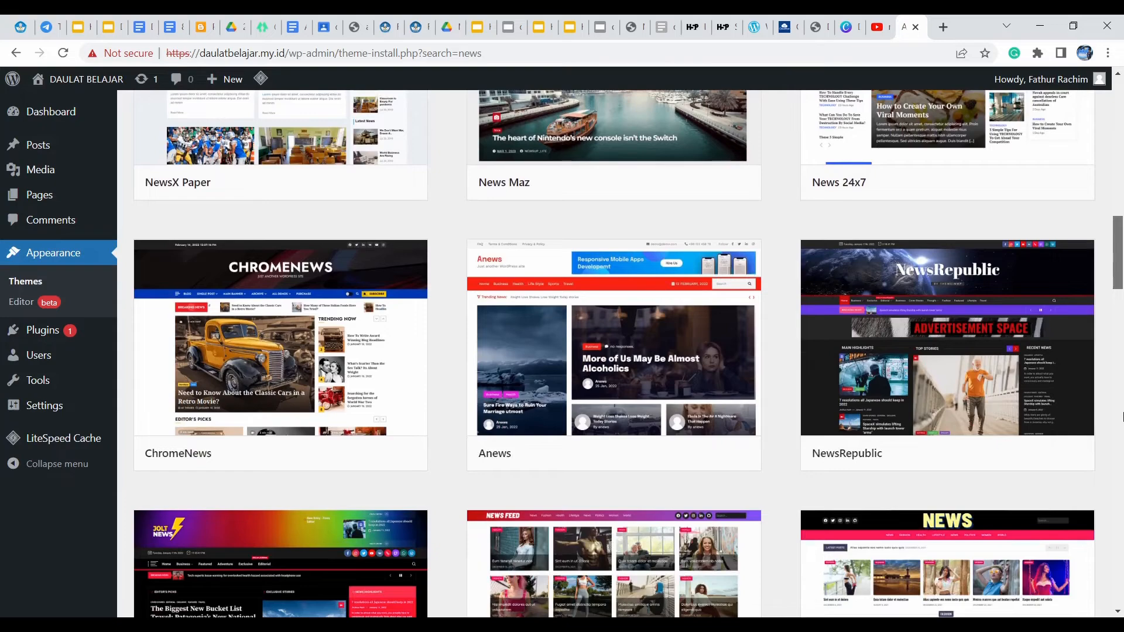
{"action": "scroll", "coordinate": [1122, 417], "scroll_direction": "down", "scroll_amount": 10}
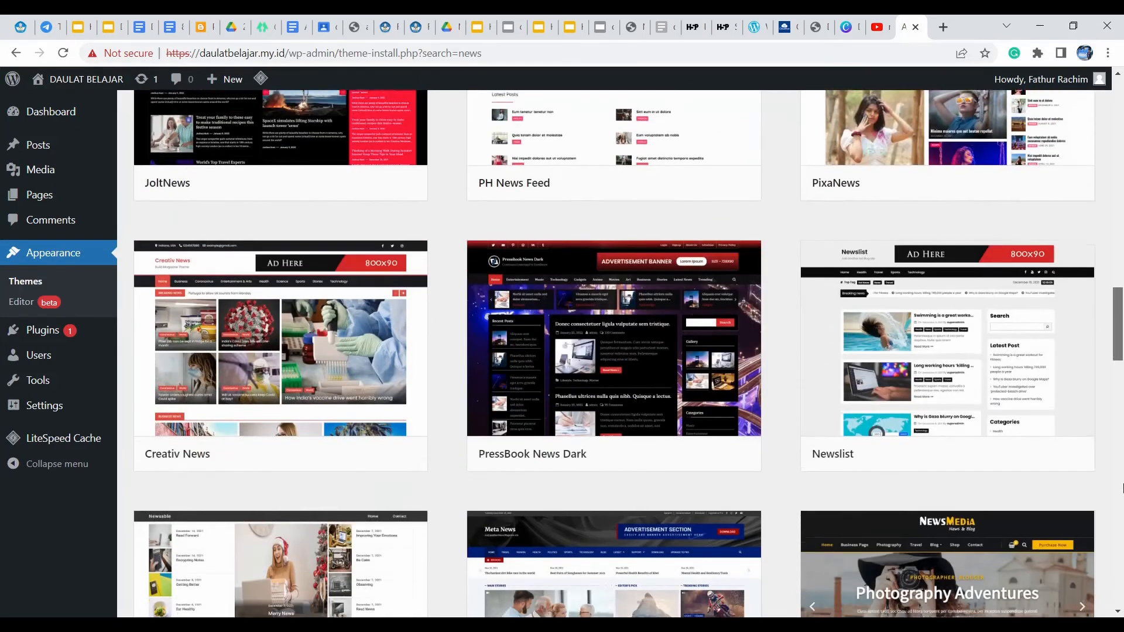
{"action": "scroll", "coordinate": [1122, 488], "scroll_direction": "down", "scroll_amount": 6}
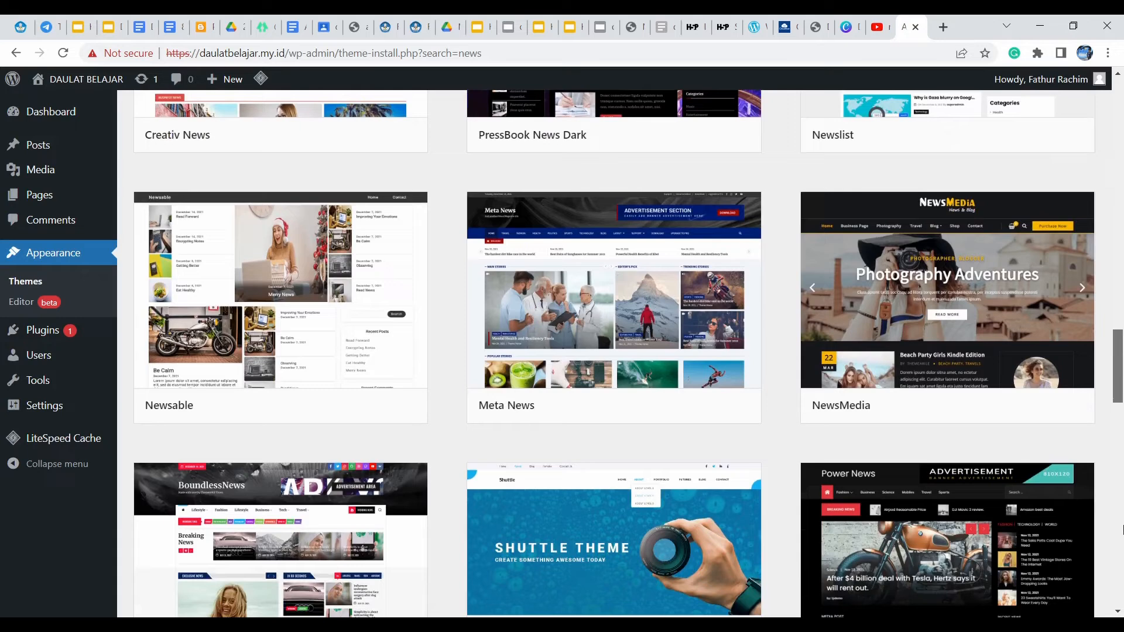
{"action": "scroll", "coordinate": [1121, 534], "scroll_direction": "down", "scroll_amount": 1}
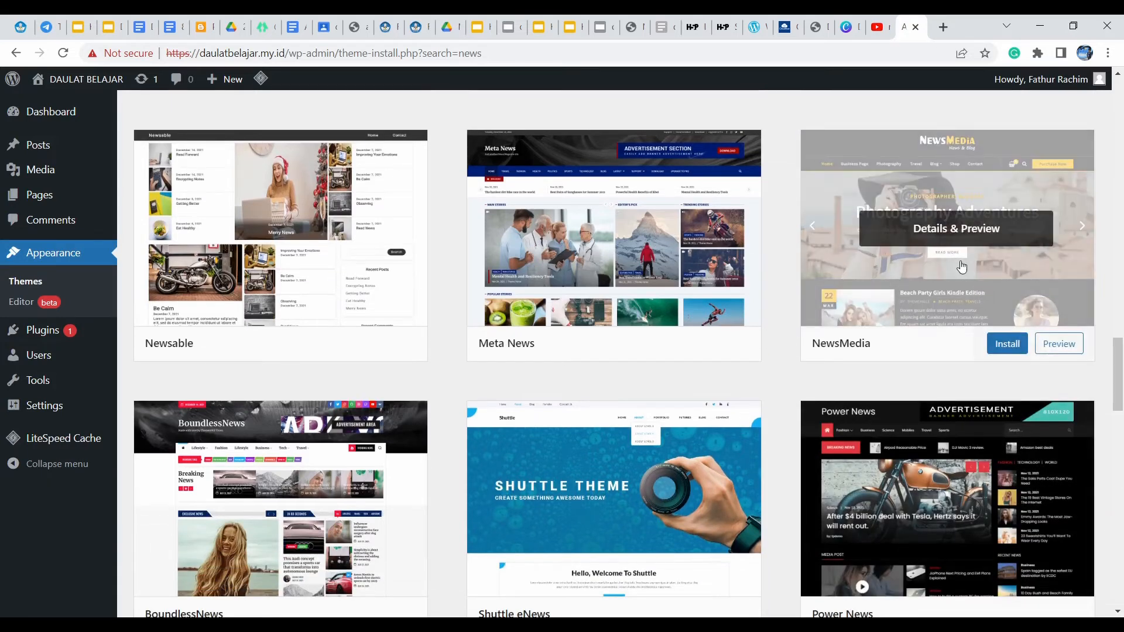
{"action": "left_click", "coordinate": [1000, 346]}
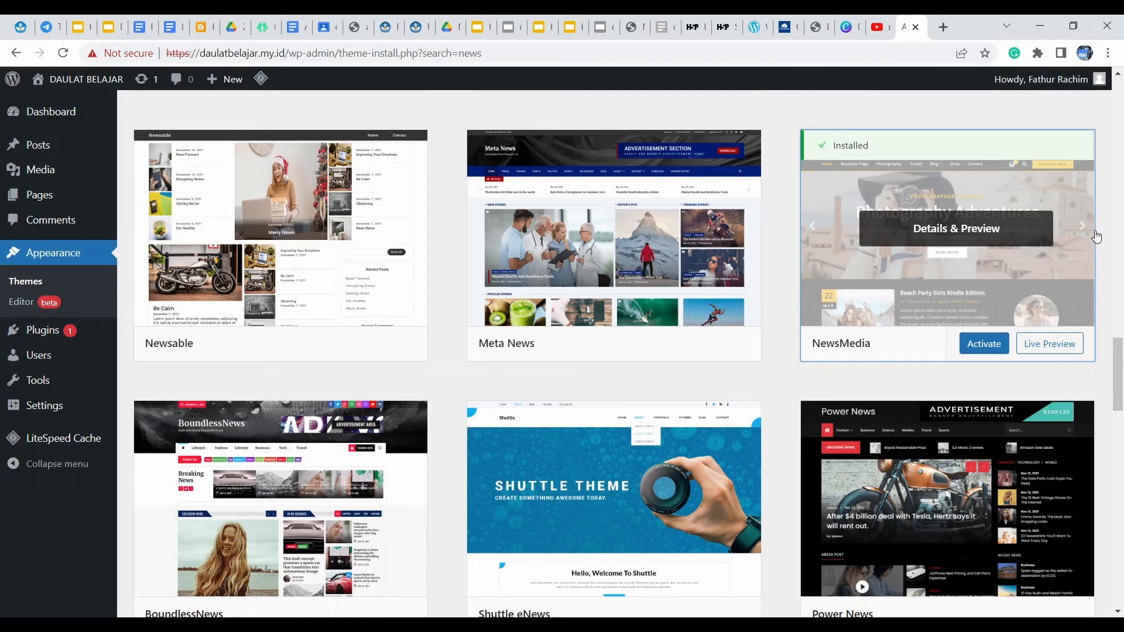
{"action": "left_click", "coordinate": [979, 351]}
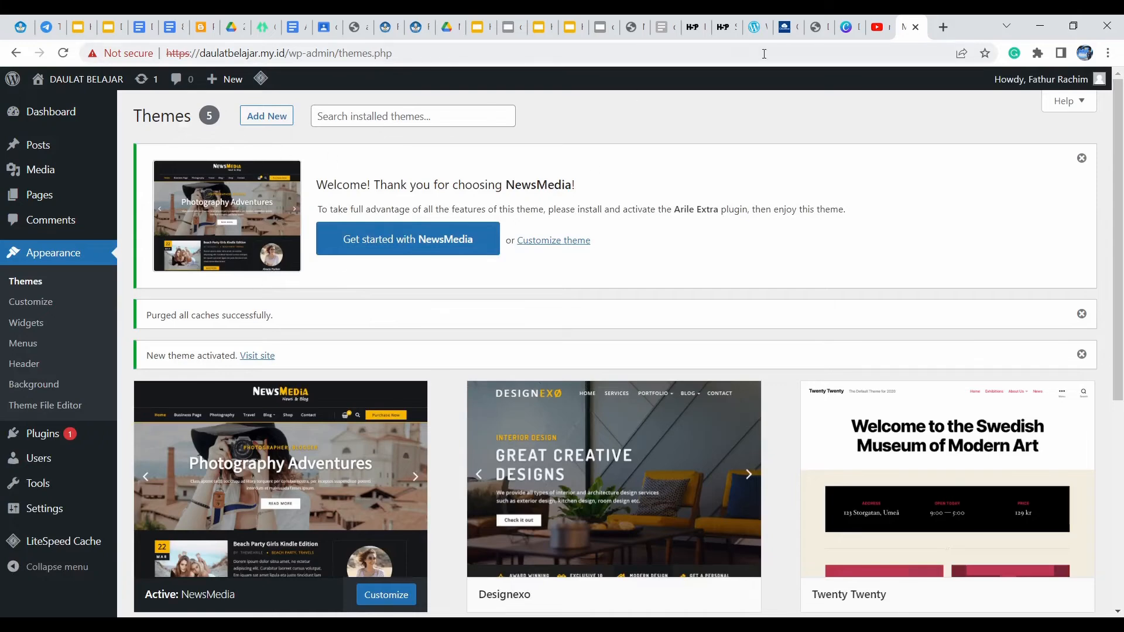
Reload the live daulatbelajar.my.id home page and examine its look with the new theme
{"action": "left_click", "coordinate": [816, 29]}
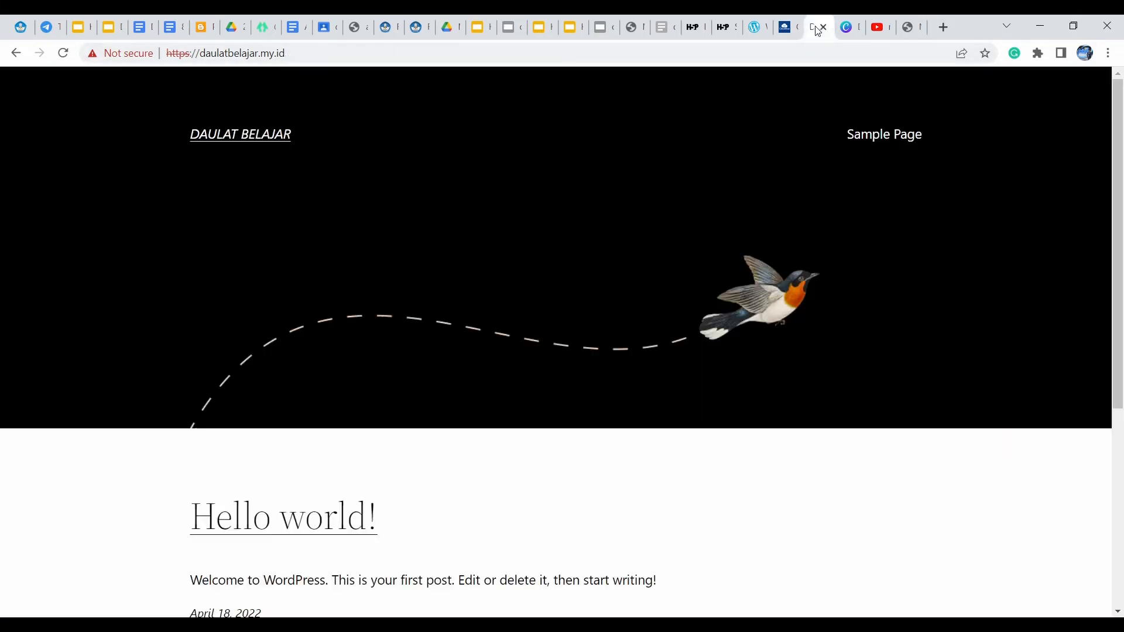
{"action": "left_click", "coordinate": [62, 53]}
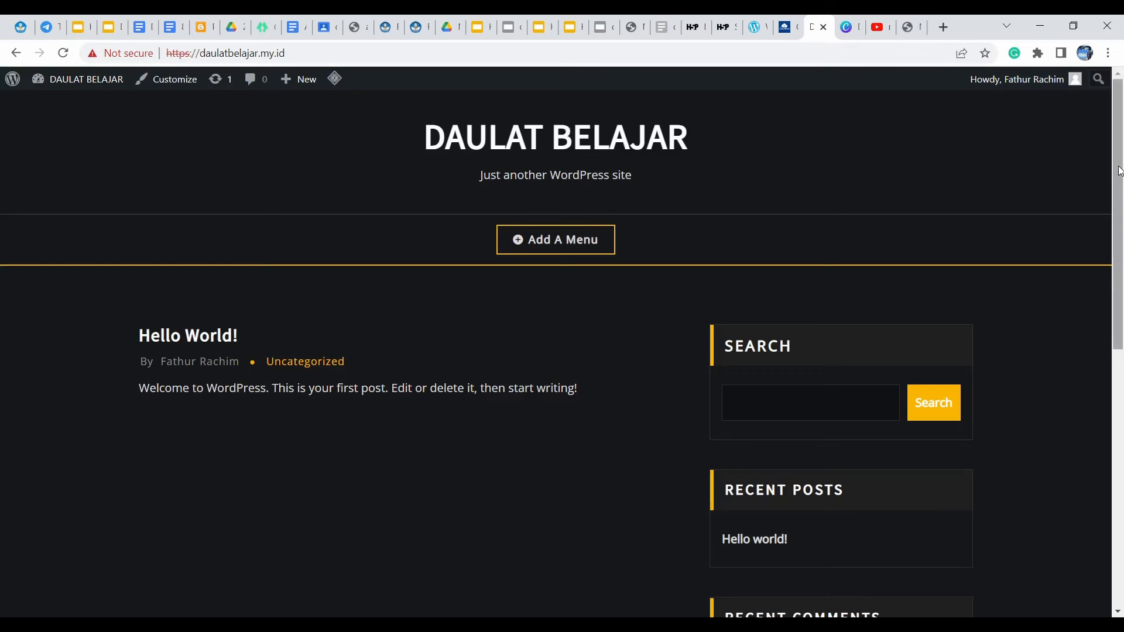
{"action": "mouse_move", "coordinate": [1119, 171]}
{"action": "left_mouse_down"}
{"action": "mouse_move", "coordinate": [1120, 401]}
{"action": "mouse_move", "coordinate": [1120, 154]}
{"action": "left_mouse_up"}
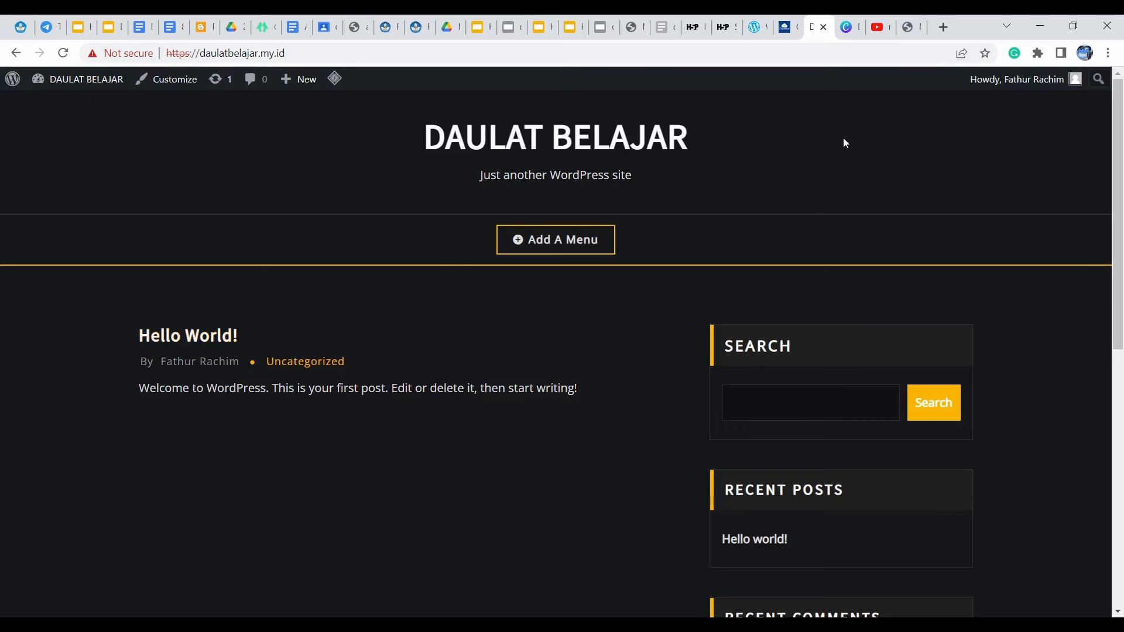
Return to the WordPress admin, create a new post from the posts list and dismiss the block editor's welcome guide
{"action": "left_click", "coordinate": [909, 27]}
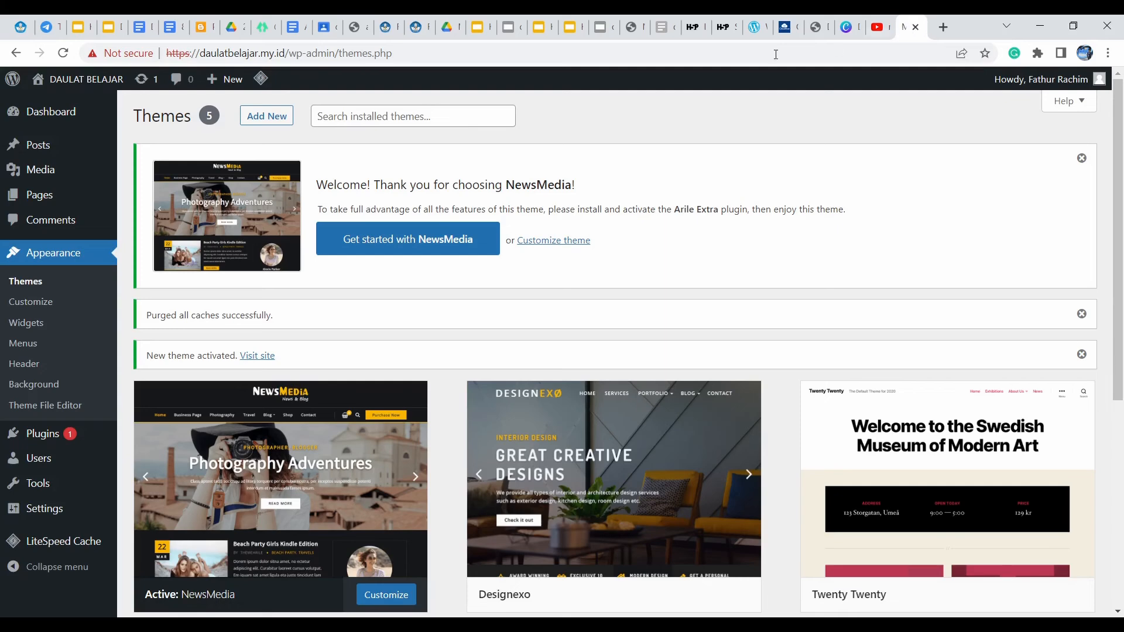
{"action": "mouse_move", "coordinate": [49, 147]}
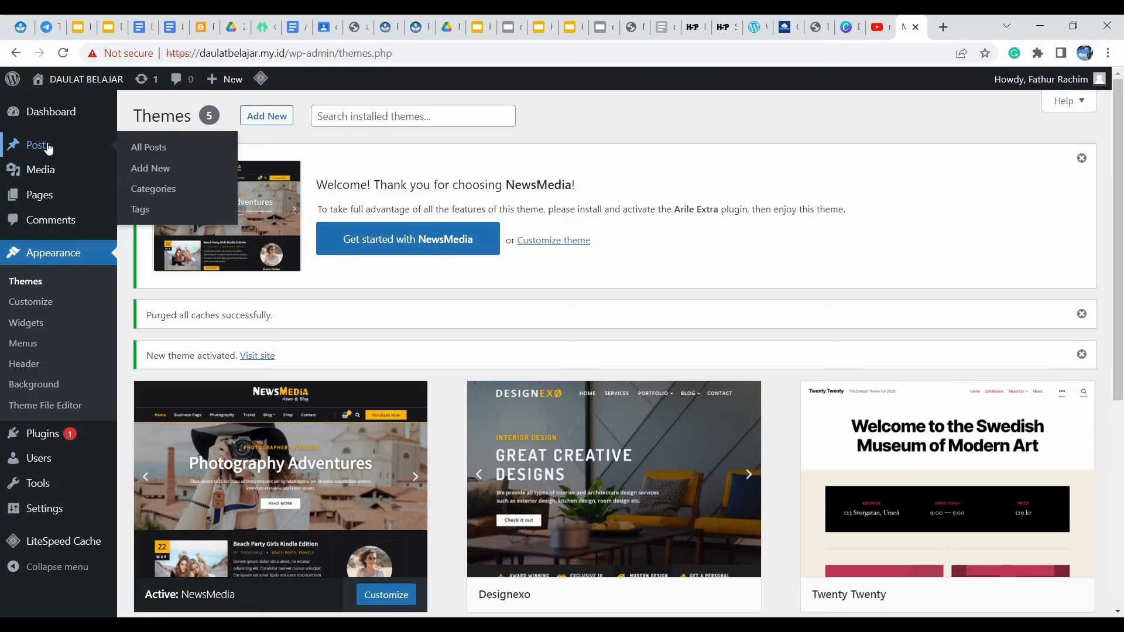
{"action": "left_click", "coordinate": [49, 147]}
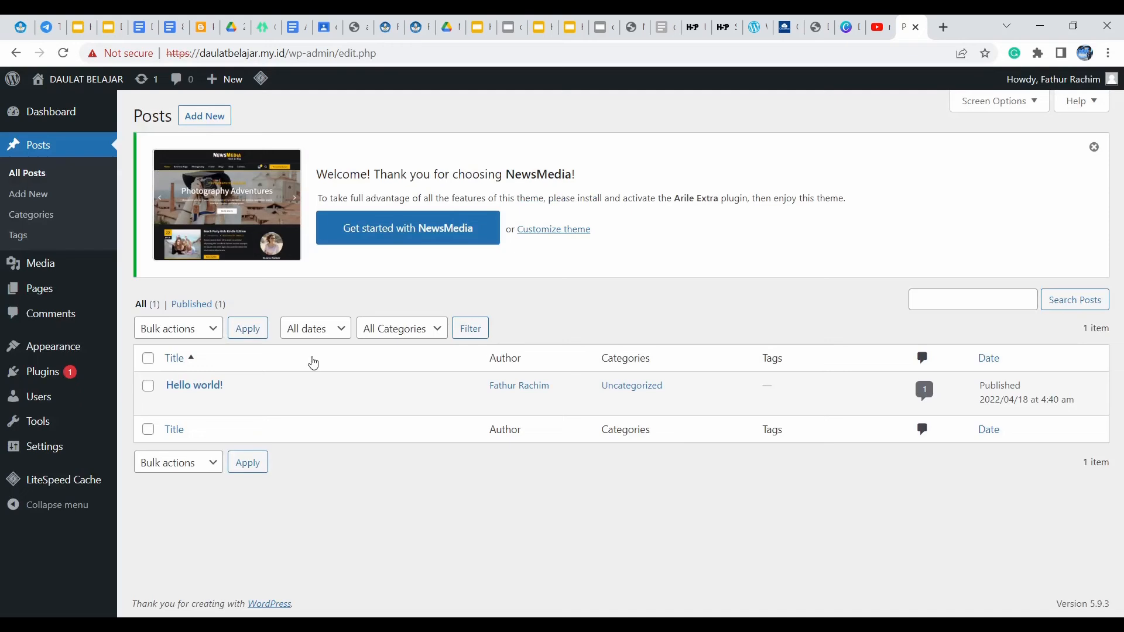
{"action": "left_click", "coordinate": [208, 120]}
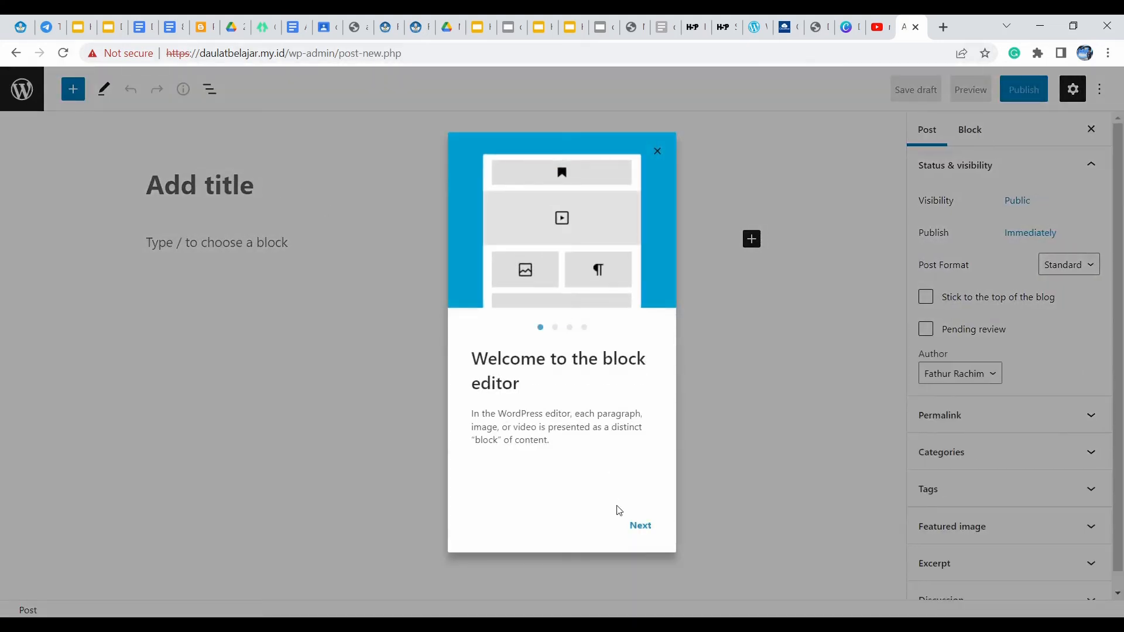
{"action": "left_click", "coordinate": [656, 152]}
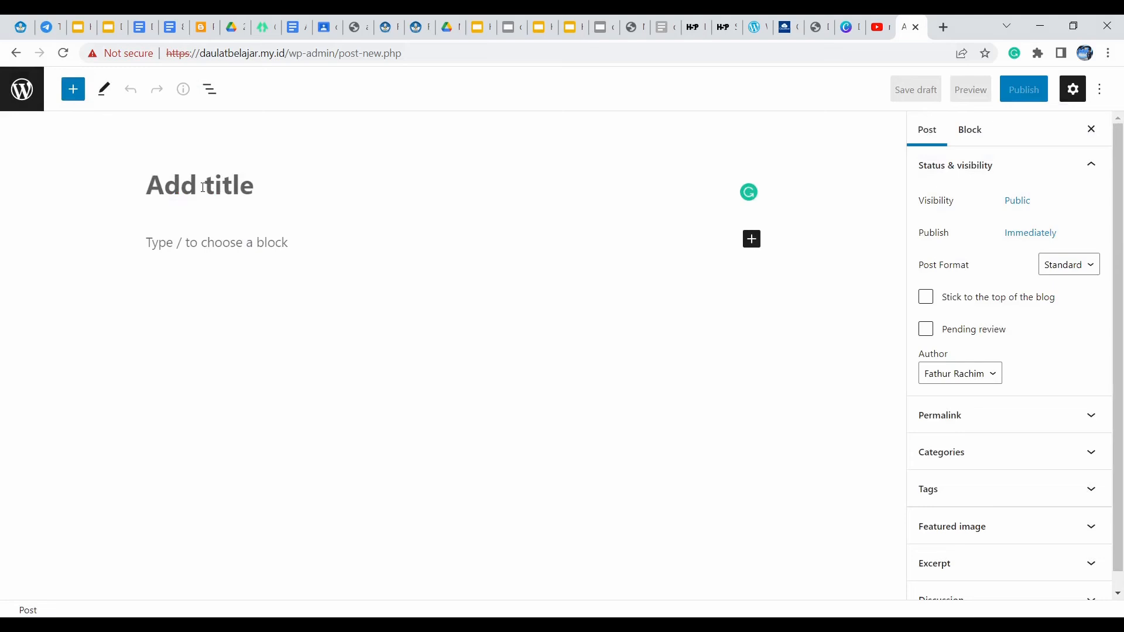
Title the new post "Wisata IKN Nusantara"
{"action": "type", "text": "IKN"}
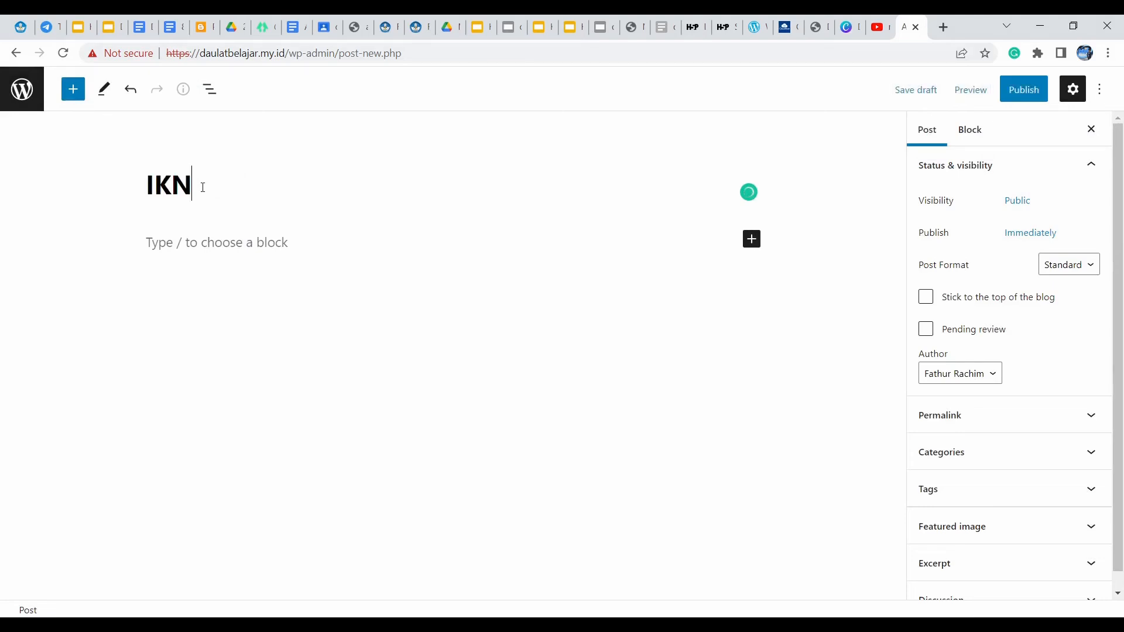
{"action": "type", "text": " Nusantar"}
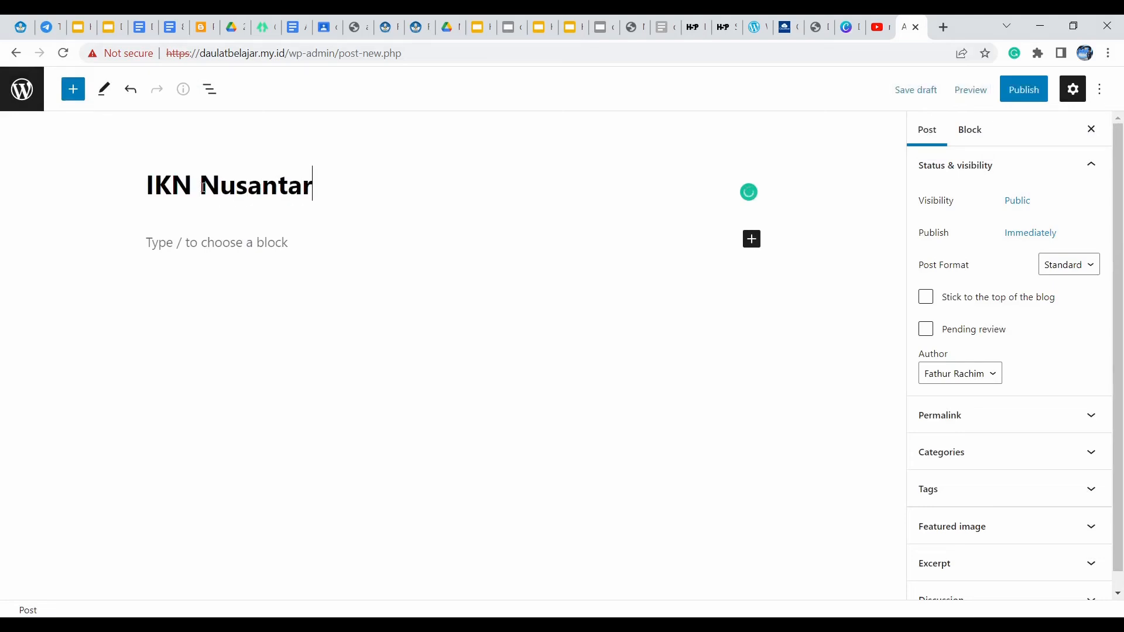
{"action": "type", "text": "a"}
{"action": "left_click", "coordinate": [203, 188]}
{"action": "key", "text": "Home"}
{"action": "type", "text": "Wisata"}
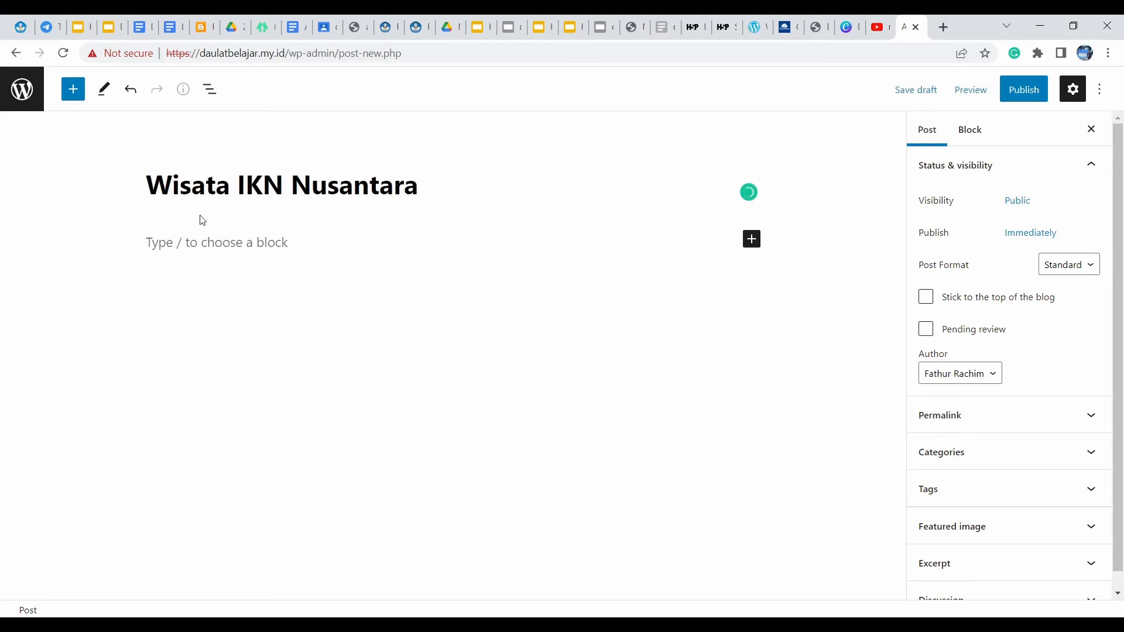
Write "Ibu kota negara baru yang bernama NUSANTARA...." as the post's first paragraph
{"action": "left_click", "coordinate": [197, 246]}
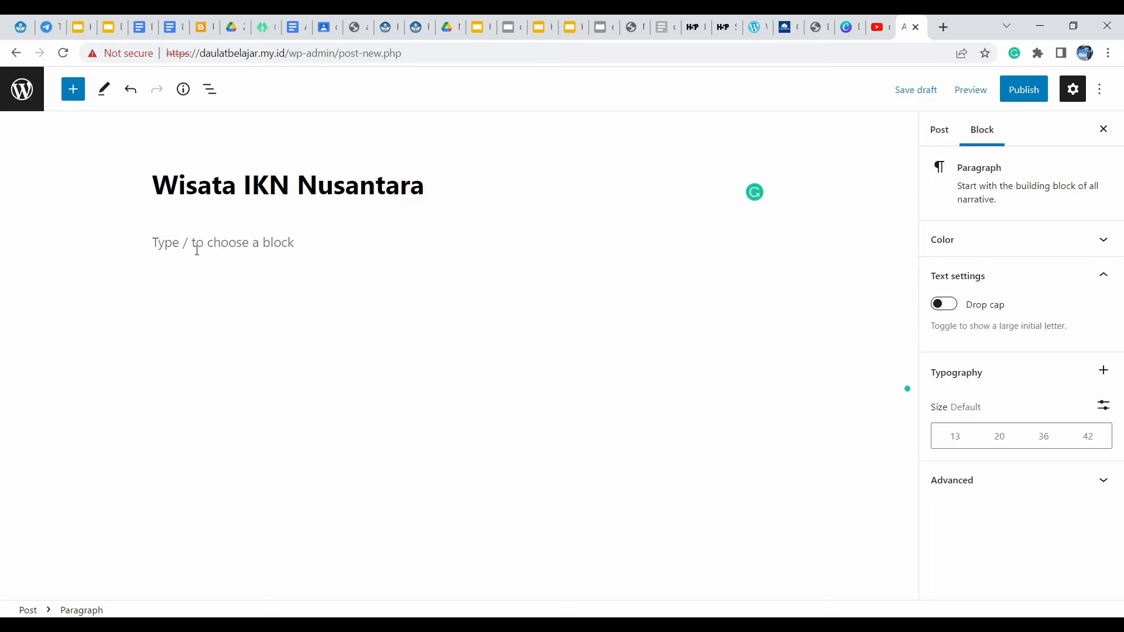
{"action": "type", "text": "Ibu kota negara"}
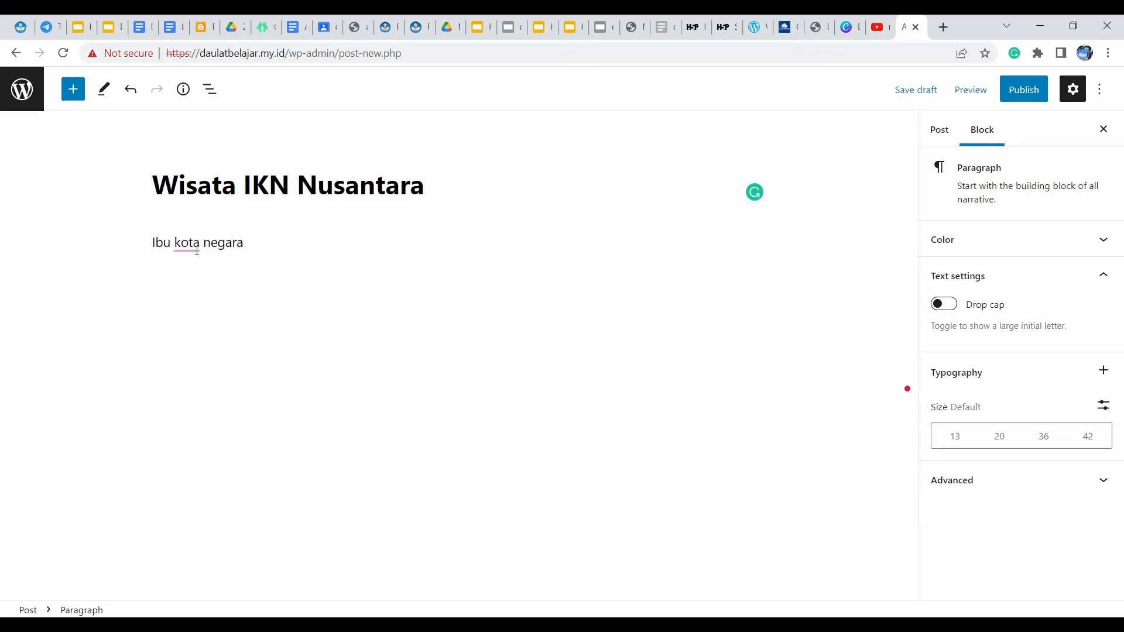
{"action": "type", "text": " baru yang b"}
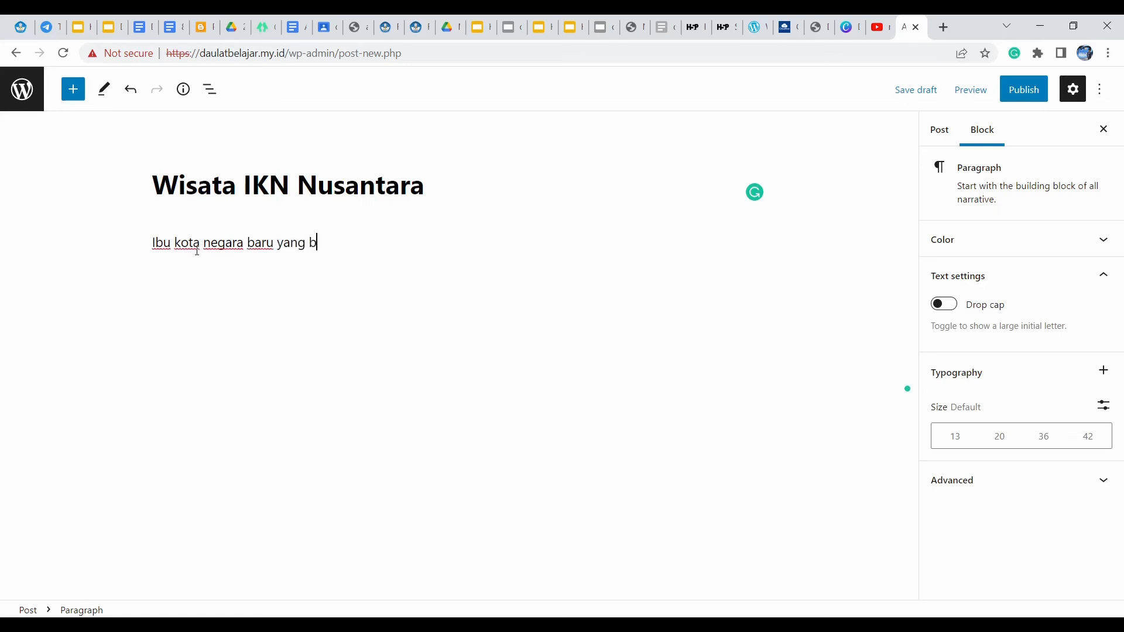
{"action": "type", "text": "ernama NUSAN"}
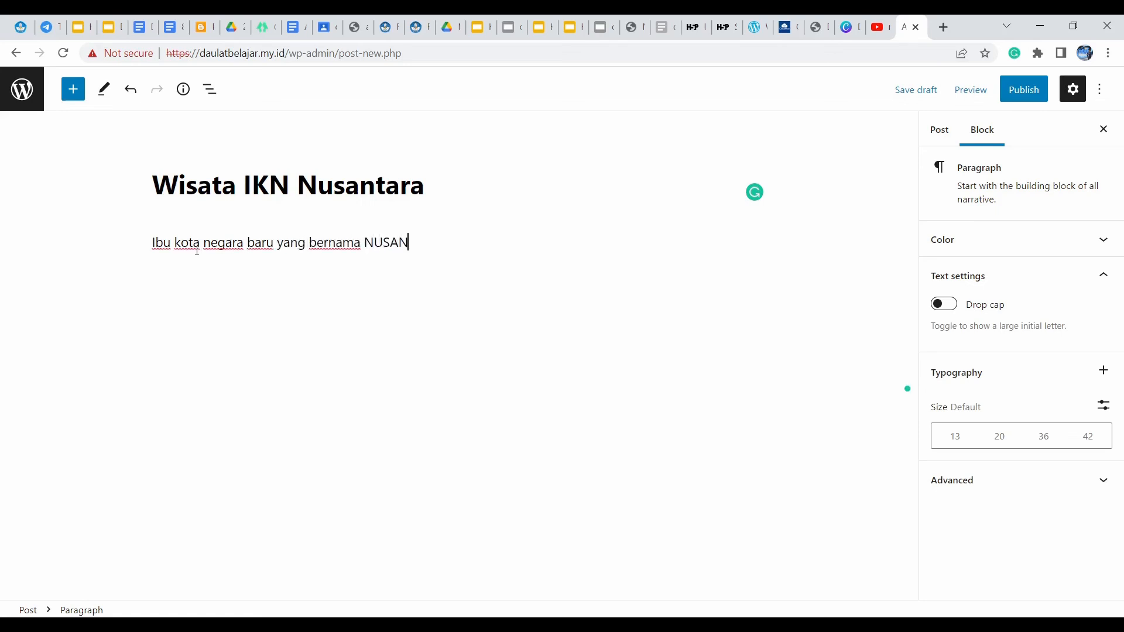
{"action": "type", "text": "TARA...."}
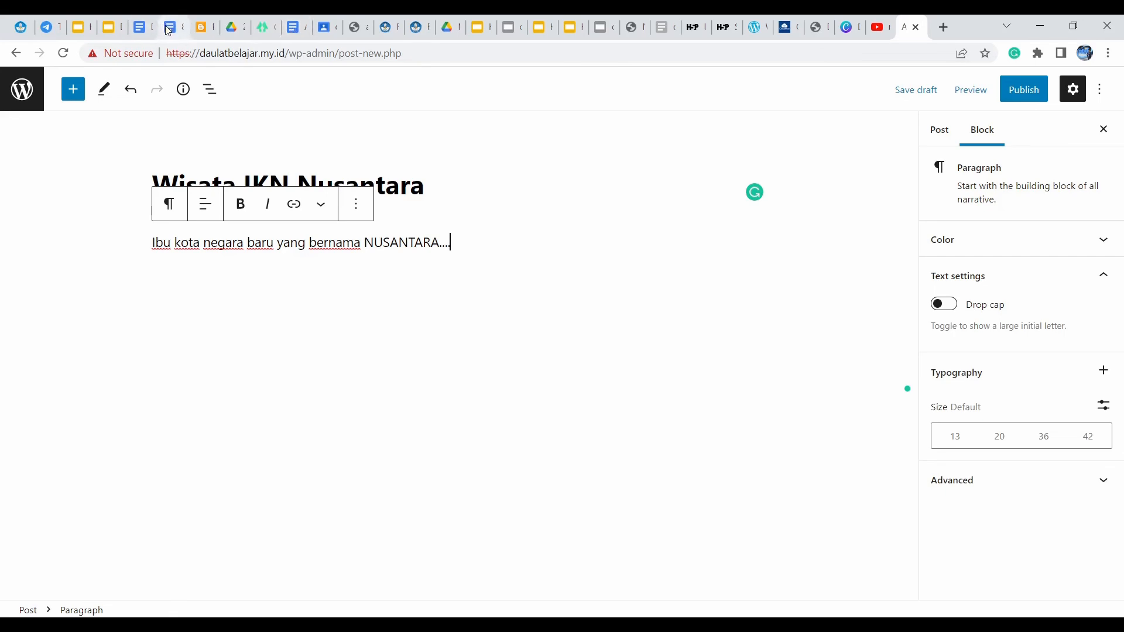
Switch to the Blogger post about Kurikulum Merdeka and copy the two introductory paragraphs below its image
{"action": "left_click", "coordinate": [204, 27]}
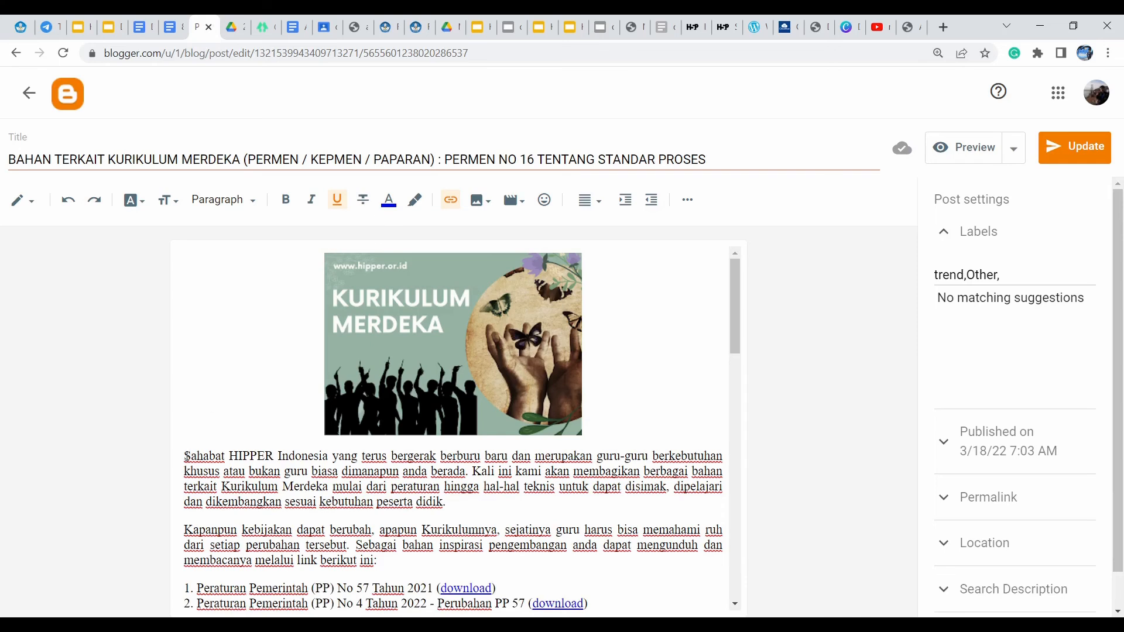
{"action": "left_click_drag", "start_coordinate": [185, 456], "coordinate": [502, 558]}
{"action": "key", "text": "ctrl+c"}
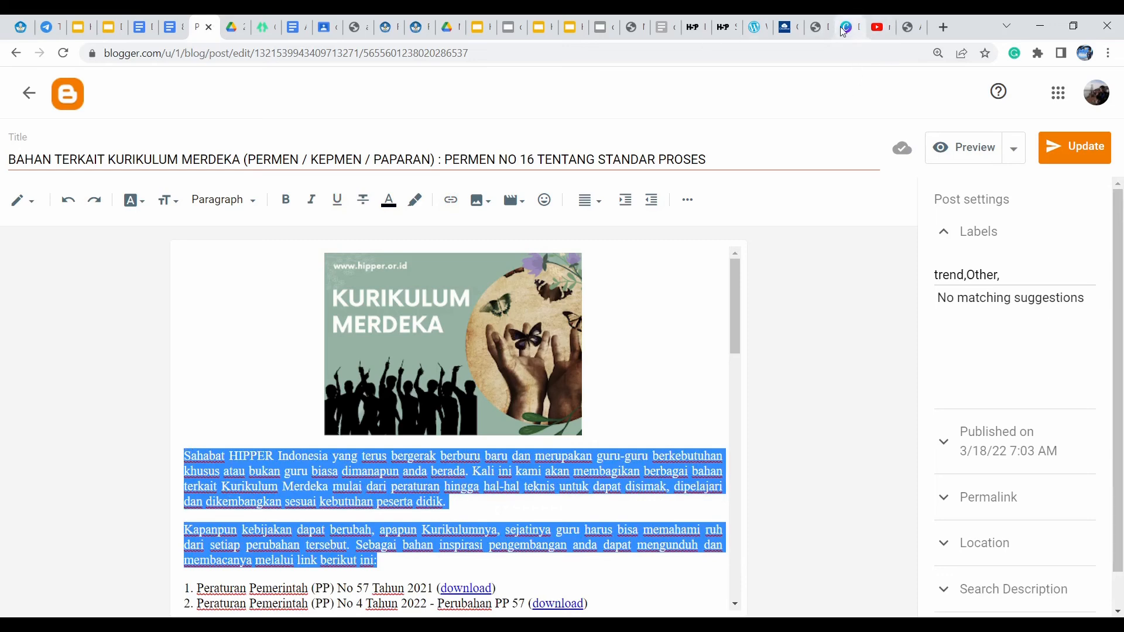
Insert the copied paragraphs twice below the first paragraph of the WordPress post and publish the post
{"action": "left_click", "coordinate": [905, 36]}
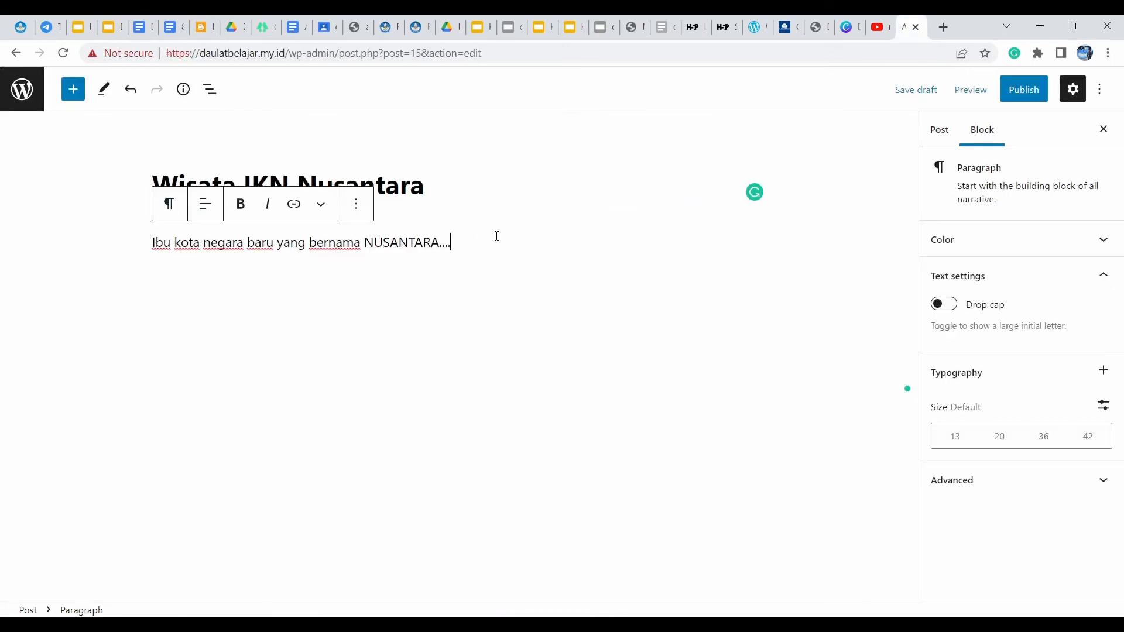
{"action": "key", "text": "ctrl+v"}
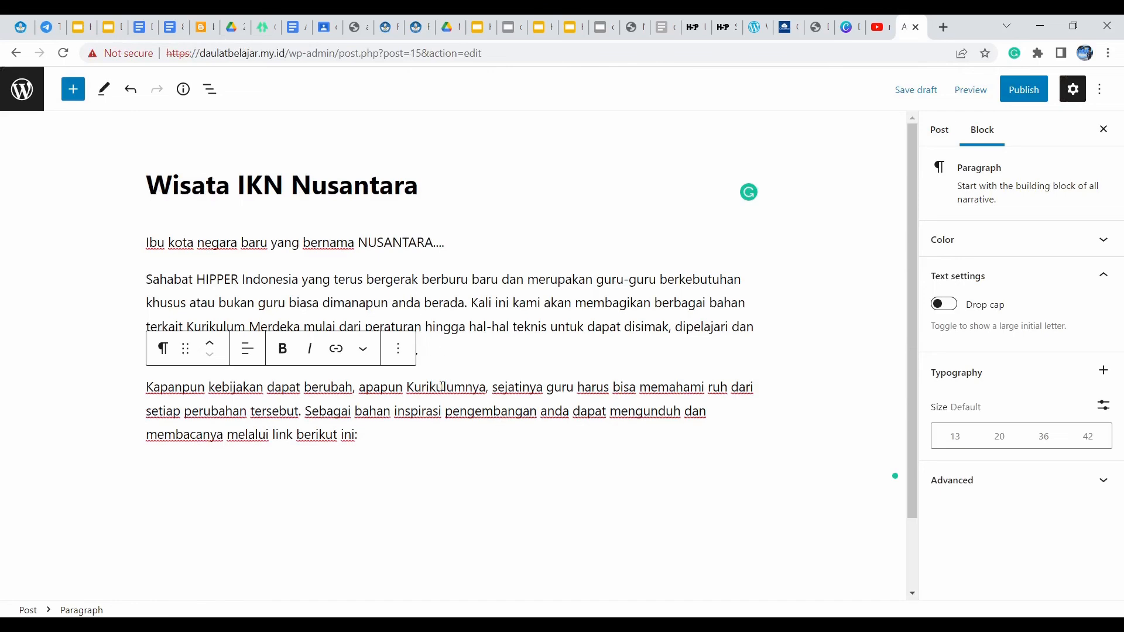
{"action": "key", "text": "ctrl+v"}
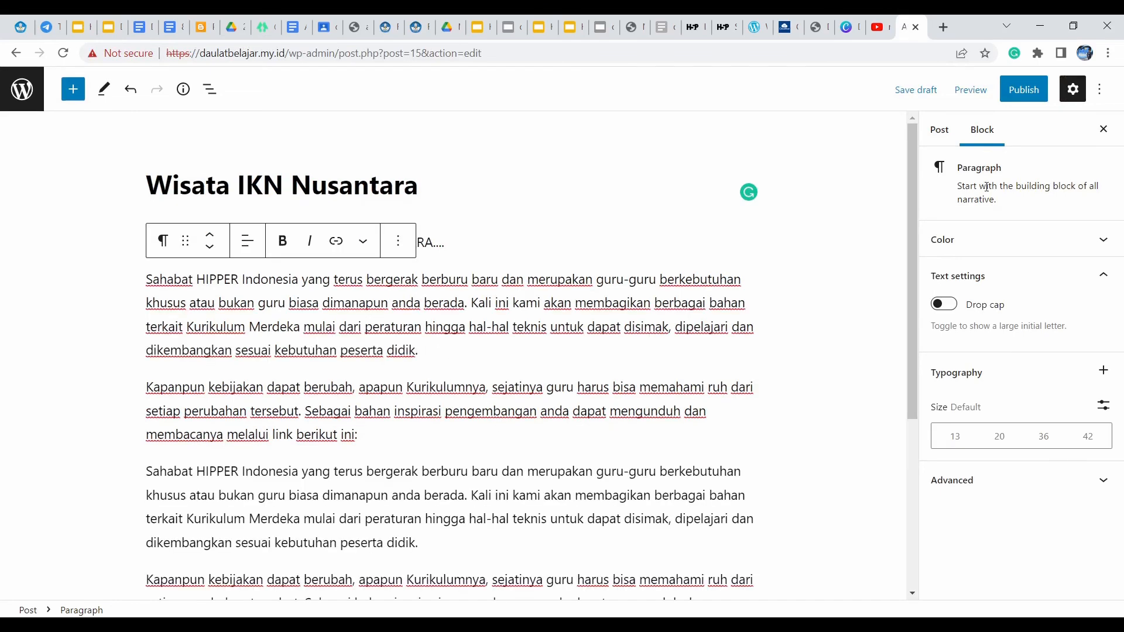
{"action": "left_click", "coordinate": [1019, 94]}
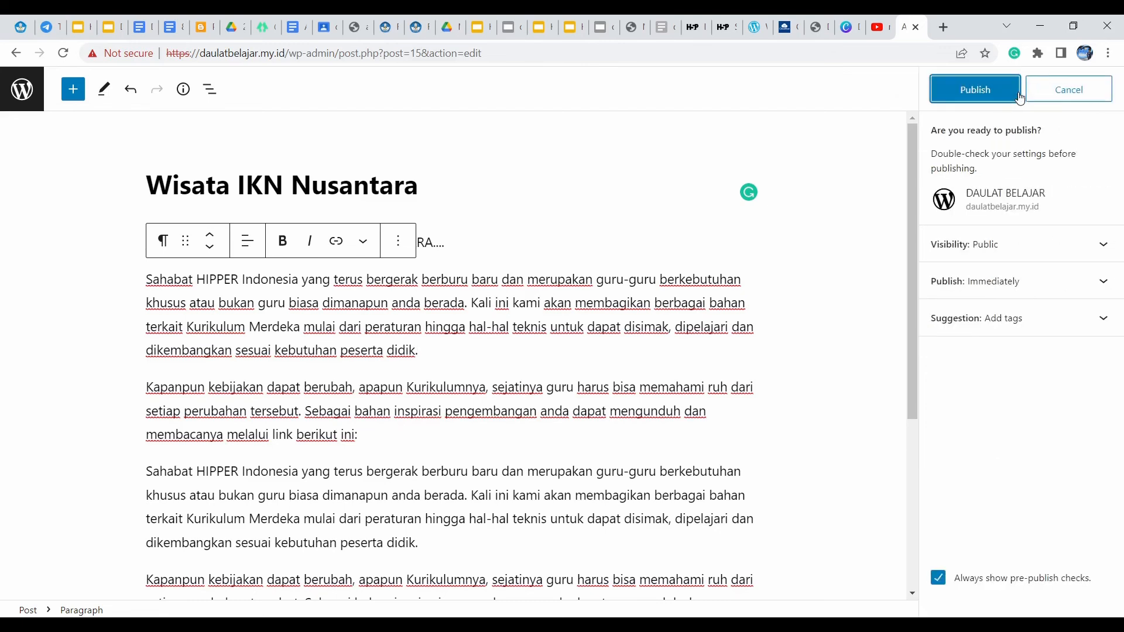
{"action": "left_click", "coordinate": [976, 98]}
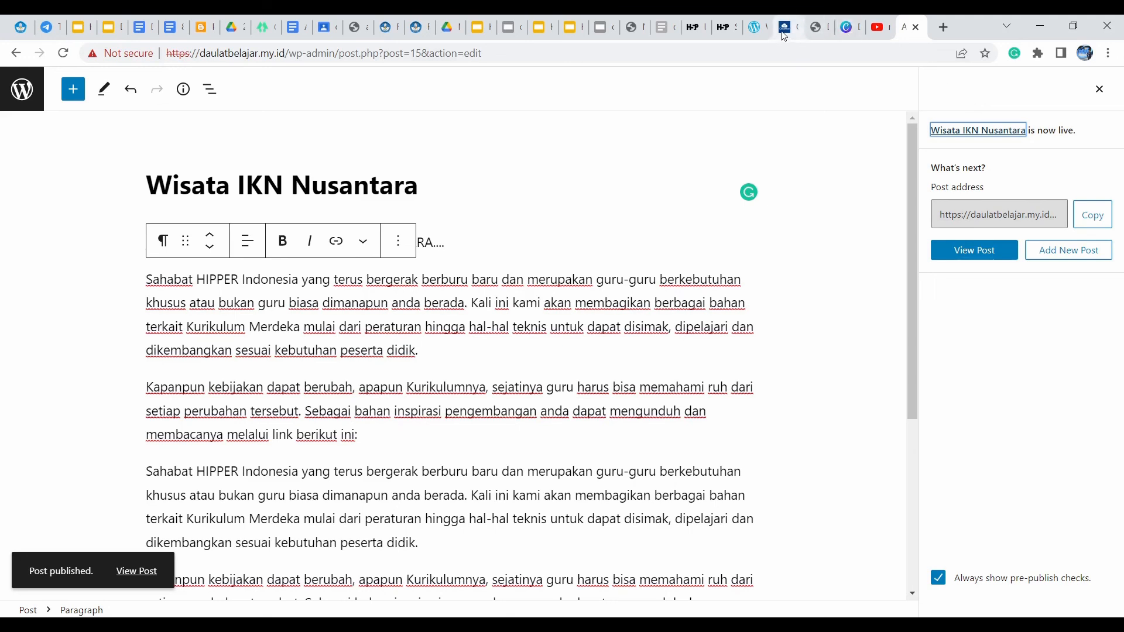
Reload the live site's home page and check how the published post "Wisata IKN Nusantara" is displayed
{"action": "left_click", "coordinate": [813, 34]}
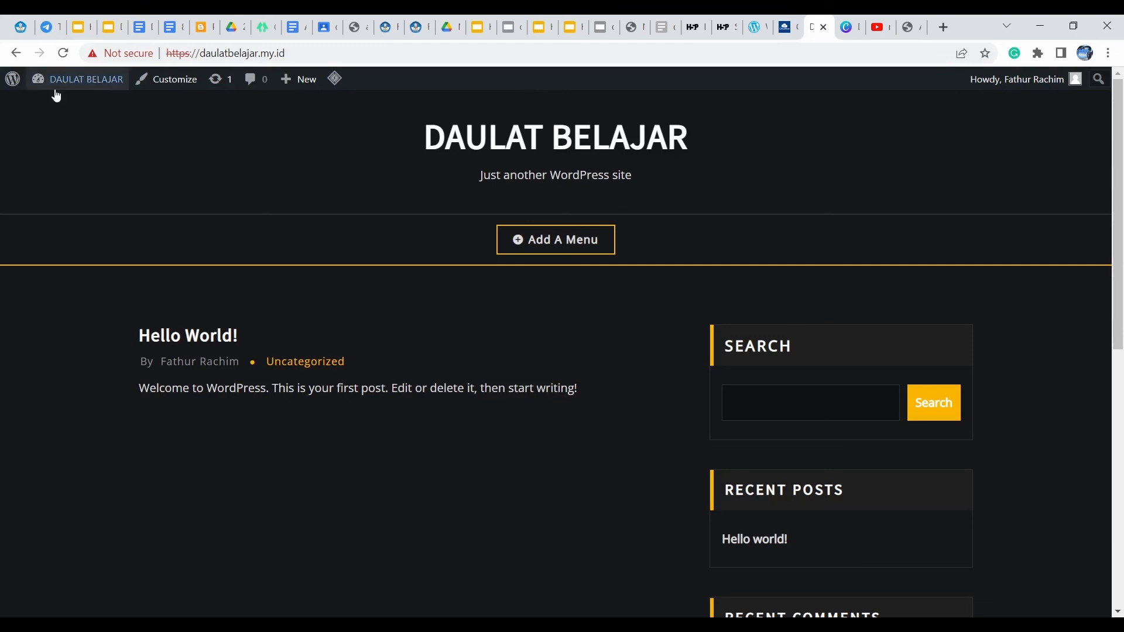
{"action": "left_click", "coordinate": [64, 53]}
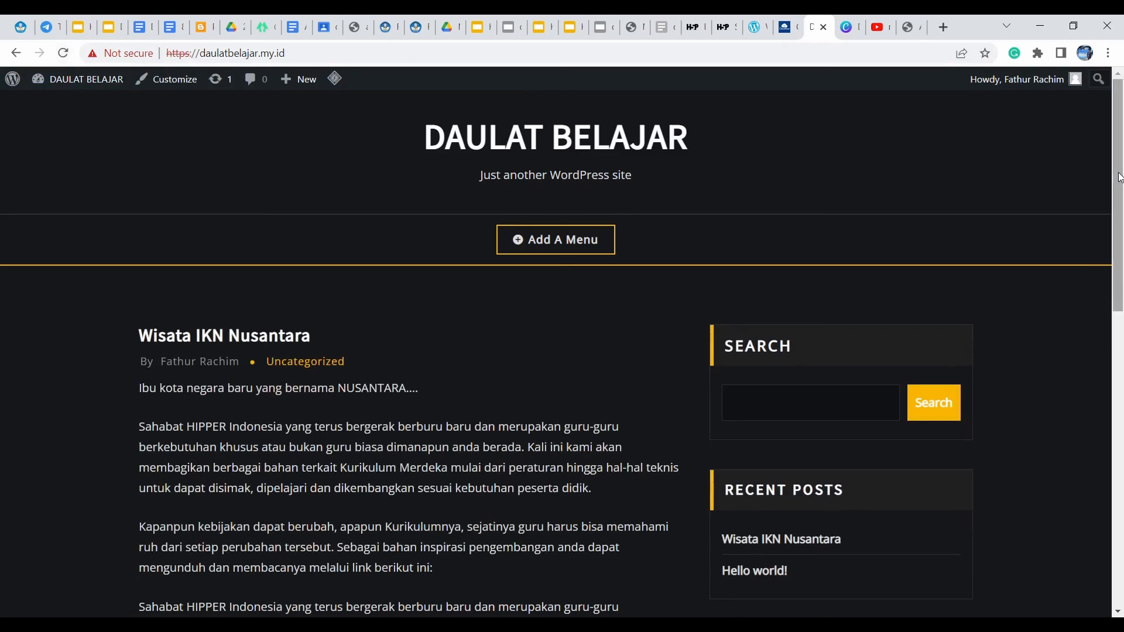
{"action": "scroll", "coordinate": [1114, 283], "scroll_direction": "down", "scroll_amount": 5}
{"action": "scroll", "coordinate": [1114, 283], "scroll_direction": "down", "scroll_amount": 2}
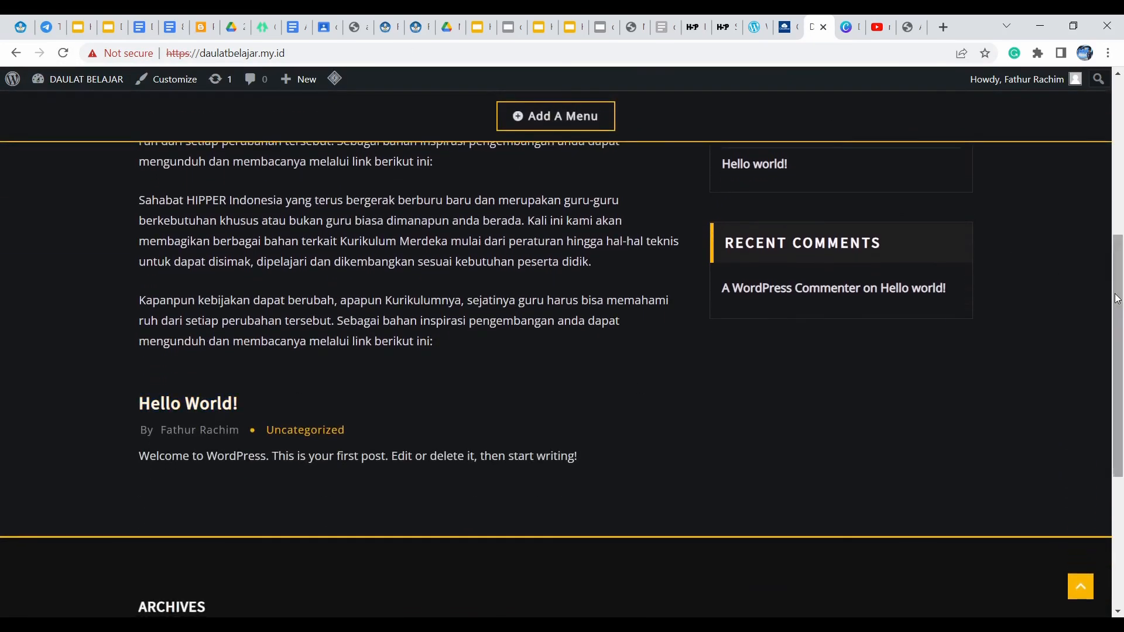
{"action": "left_click_drag", "start_coordinate": [1115, 295], "coordinate": [1121, 166]}
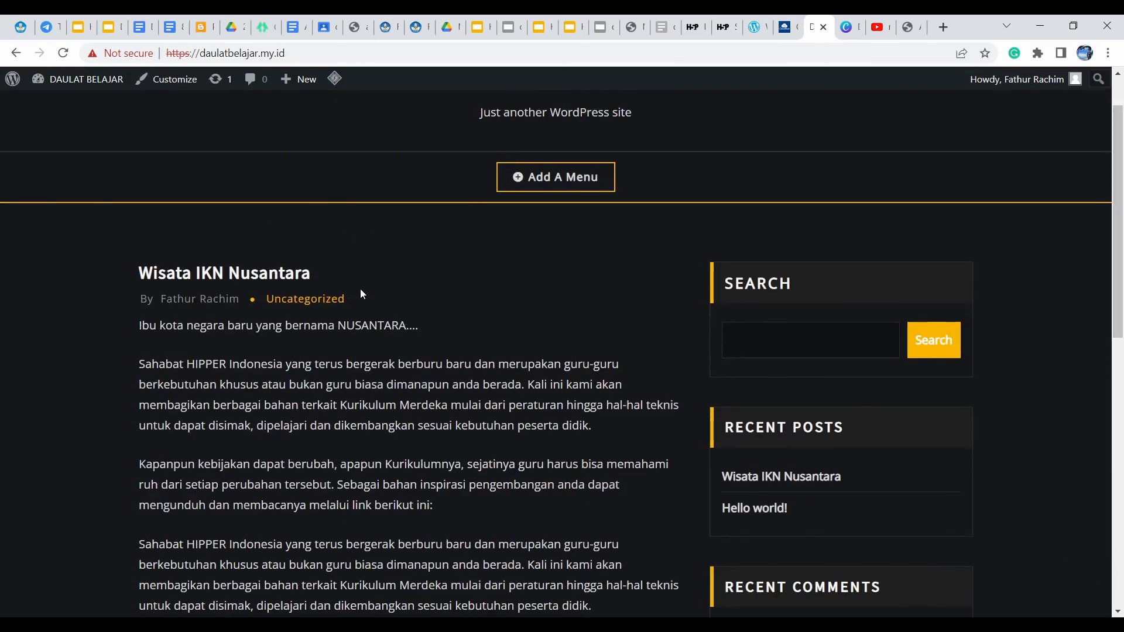